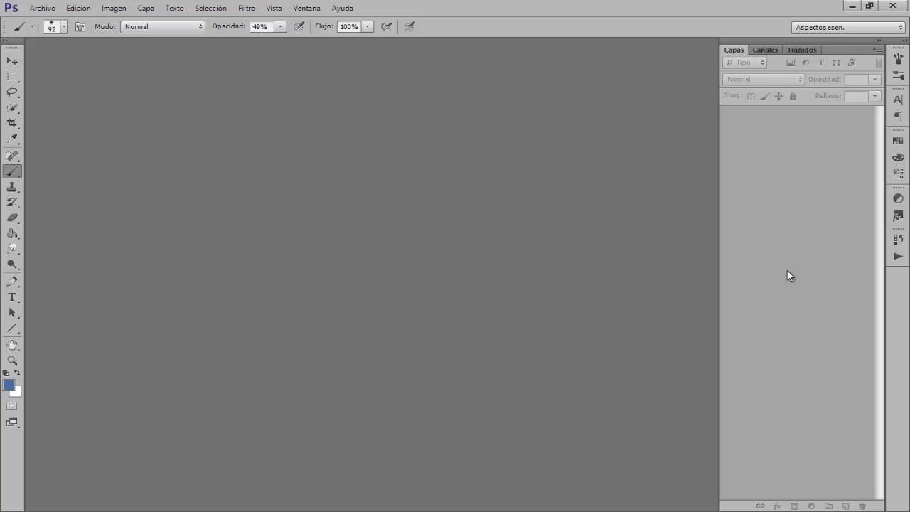
Step: Open the photo Canales.jpg so it shows at 25% with a single Fondo layer
click(42, 8)
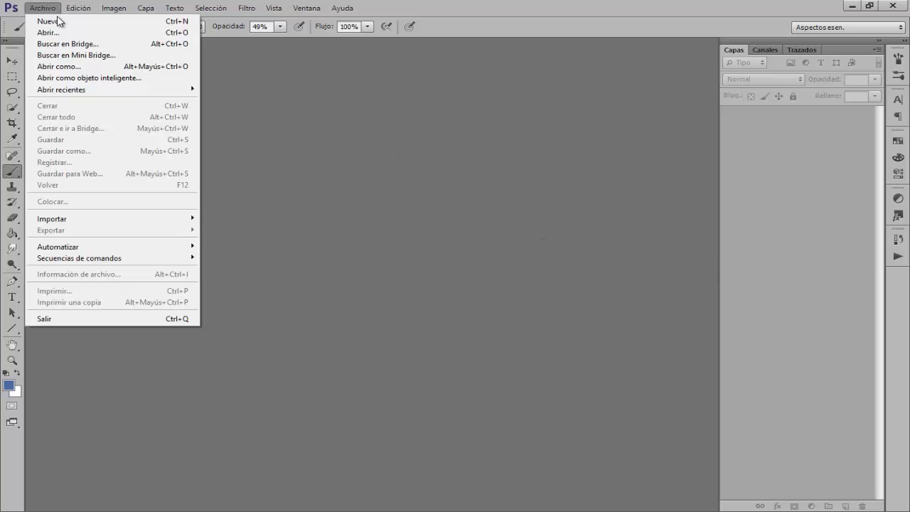
click(53, 33)
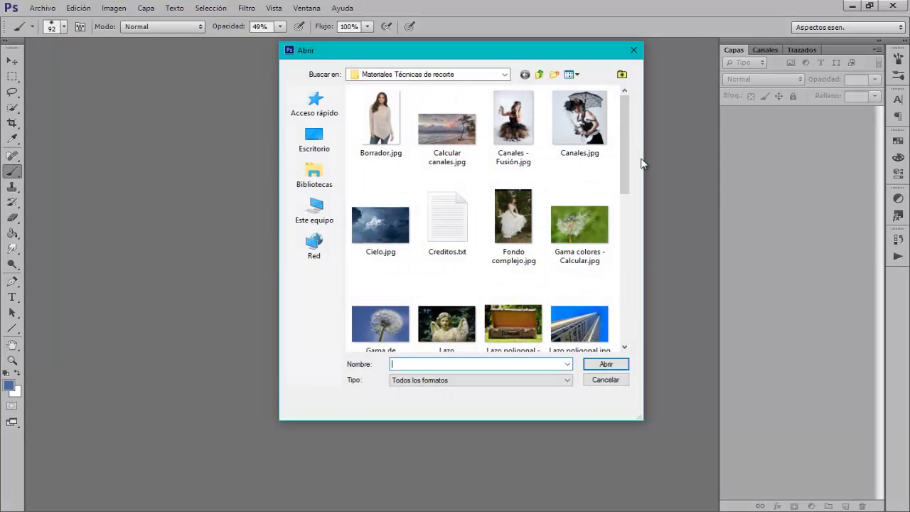
mouse_move(626, 158)
mouse_down()
mouse_move(631, 308)
mouse_move(630, 138)
mouse_move(625, 233)
mouse_move(625, 158)
mouse_up()
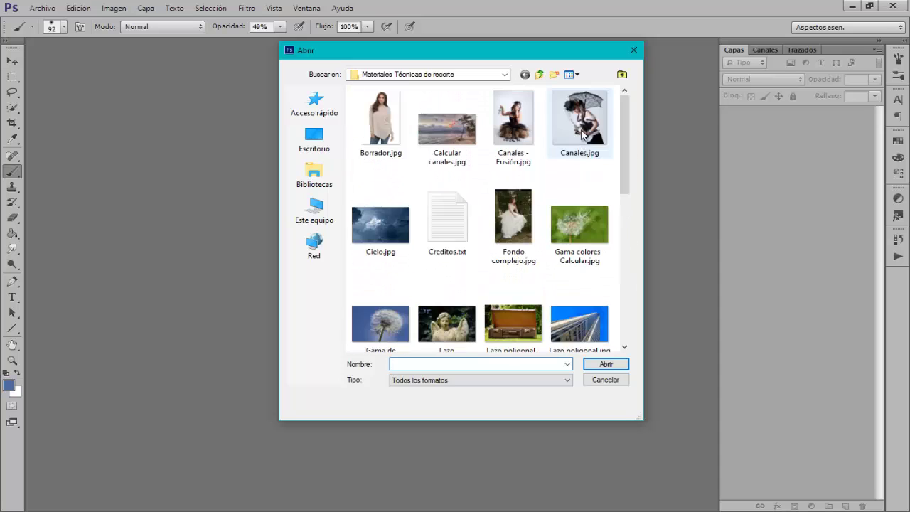
click(588, 159)
click(611, 364)
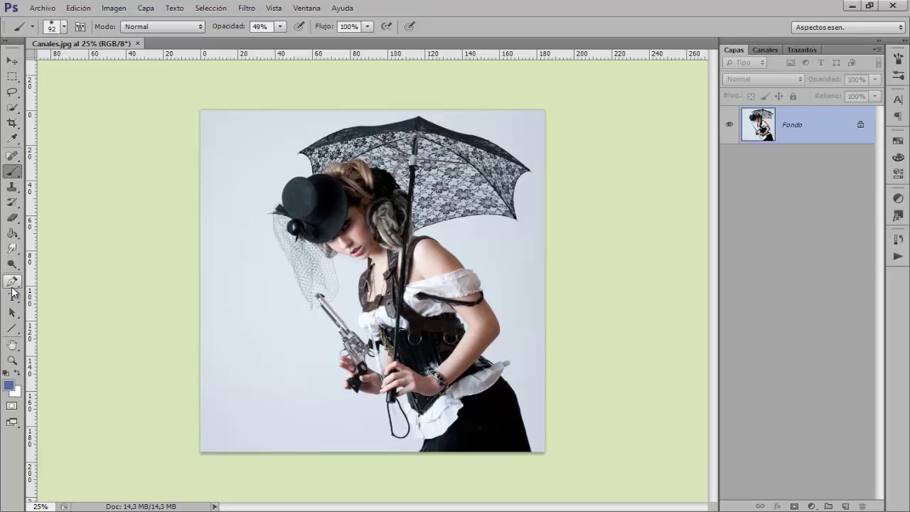
Step: Switch to the Pen tool in Trazado mode
click(11, 282)
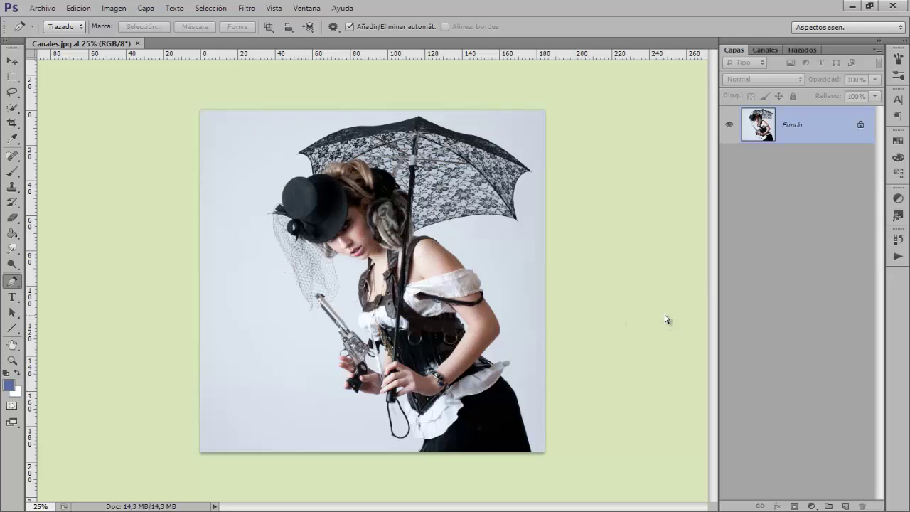
Step: Zoom in and start the path at the veil edge, following the chin and down the vest
key(ctrl+plus)
key(ctrl+plus)
key(ctrl+plus)
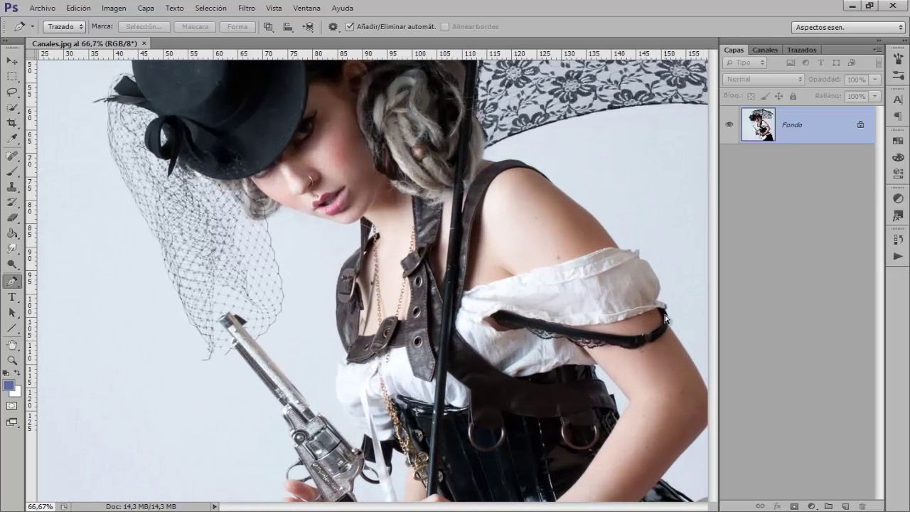
click(270, 216)
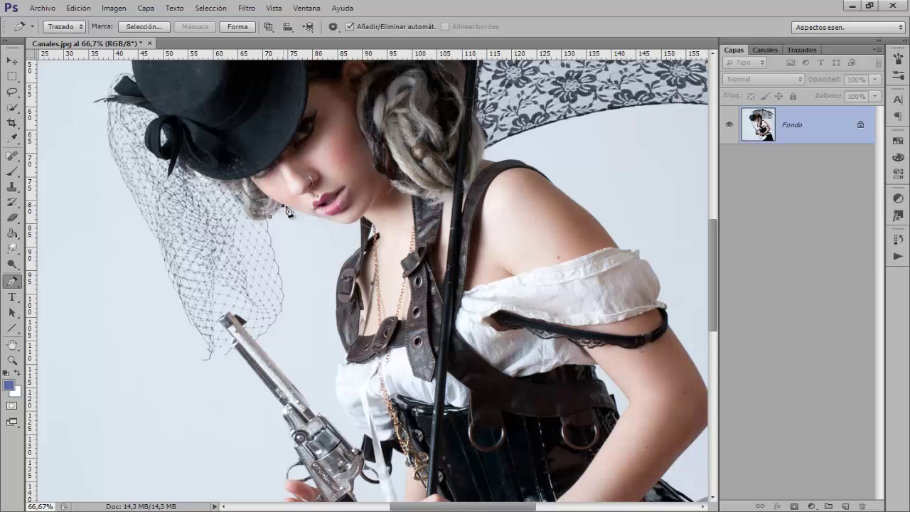
click(326, 219)
drag(330, 221, 332, 221)
click(342, 223)
click(359, 220)
click(348, 258)
click(334, 301)
click(342, 348)
click(336, 373)
drag(334, 395, 365, 455)
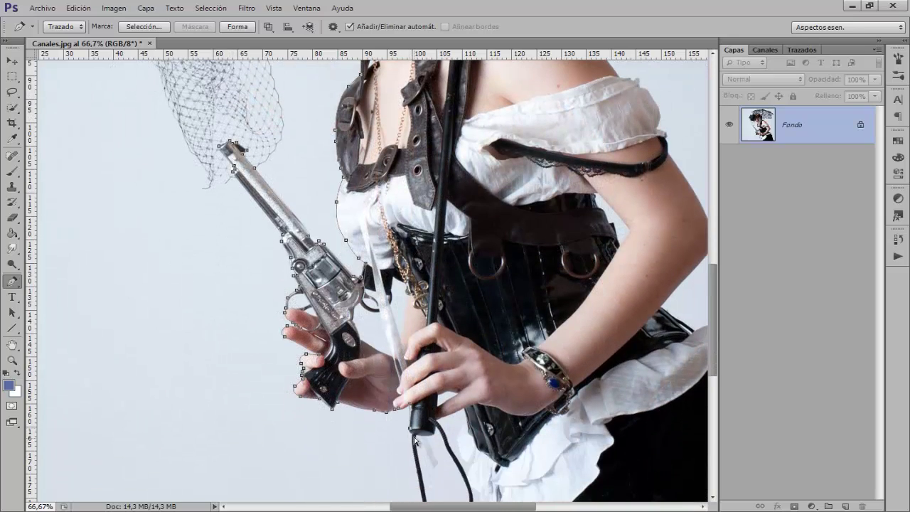
Step: Trace the path around the whip loop and out past the image's bottom-right edge
scroll(416, 426, down, 3)
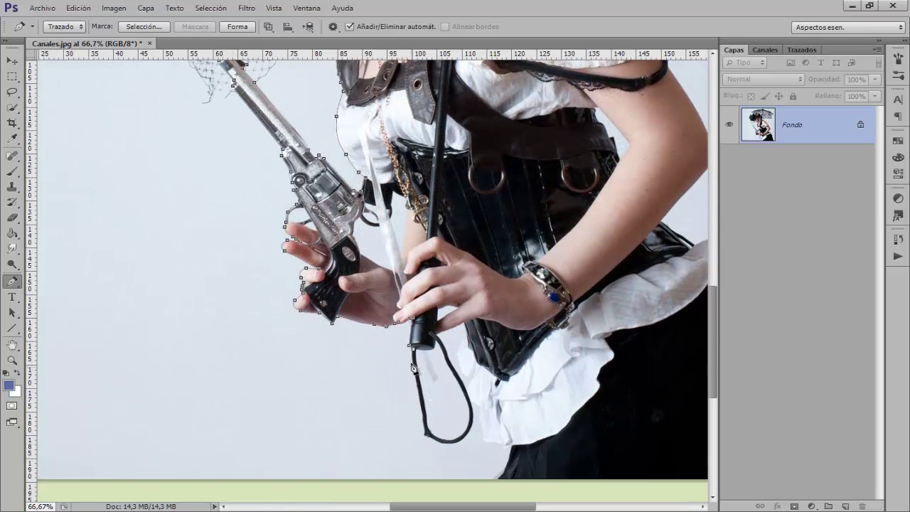
click(421, 408)
click(472, 412)
click(463, 377)
click(433, 336)
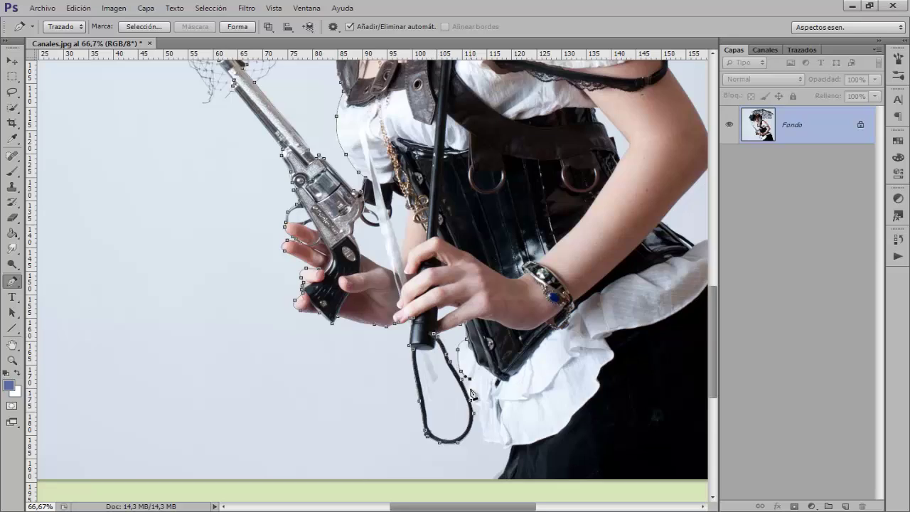
key(ctrl+plus)
click(559, 481)
key(ctrl+minus)
key(ctrl+minus)
click(690, 393)
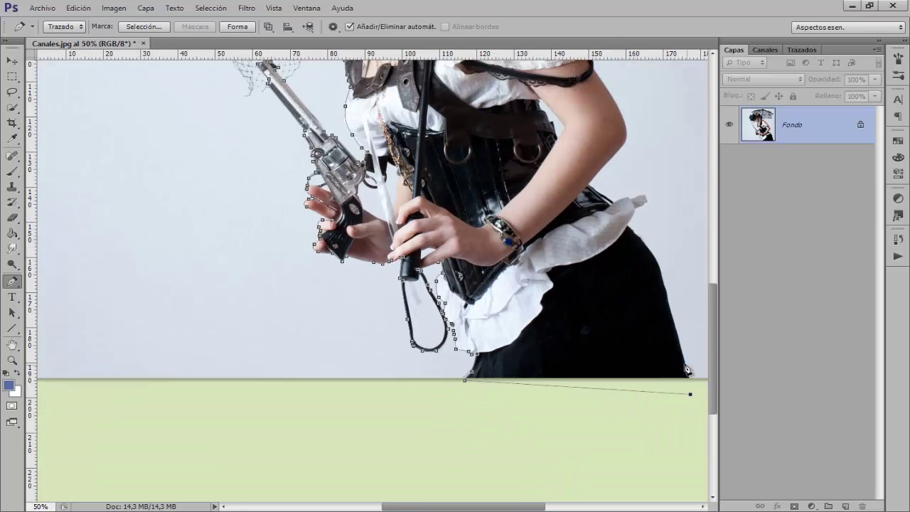
Step: Curve the path around the arm and up the parasol's right edge to its tip
key(ctrl+plus)
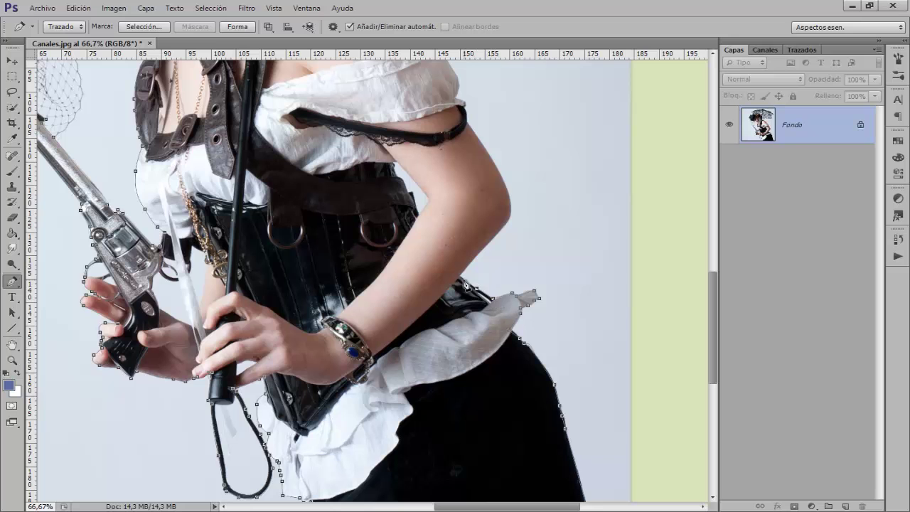
click(462, 278)
drag(510, 216, 521, 201)
scroll(510, 224, up, 2)
scroll(563, 135, up, 3)
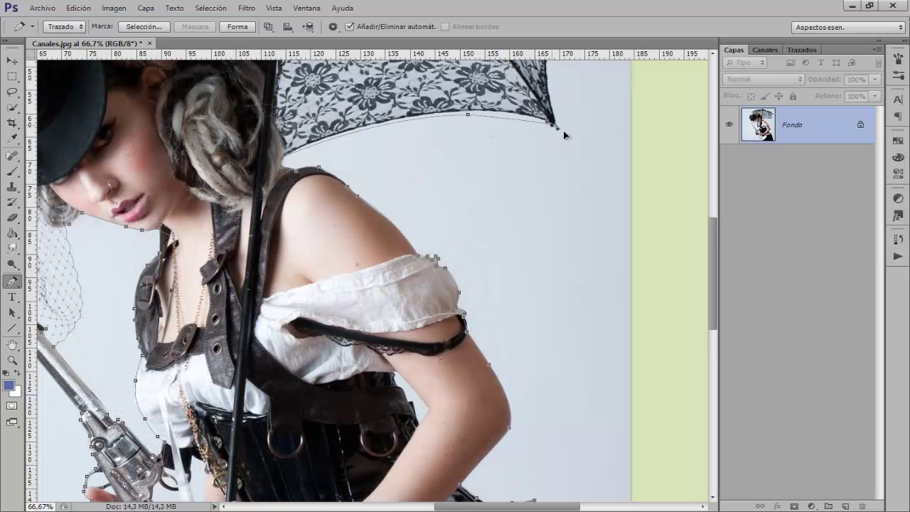
scroll(579, 152, up, 2)
drag(565, 155, 574, 125)
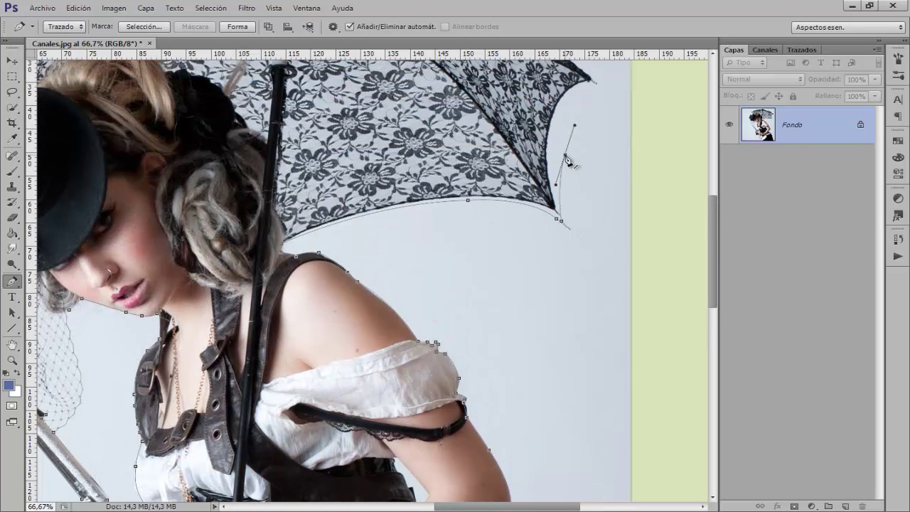
click(598, 93)
scroll(597, 99, up, 3)
drag(463, 86, 513, 108)
scroll(285, 85, up, 2)
drag(289, 99, 321, 106)
Step: Continue along the parasol's top and left edges, around the hat, to the veil's bottom
click(214, 114)
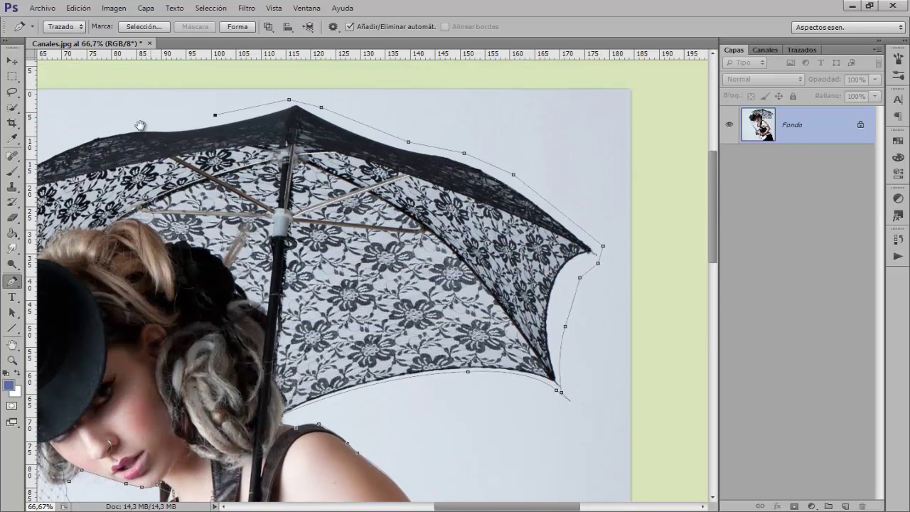
drag(140, 126, 353, 114)
click(325, 112)
click(221, 154)
click(166, 203)
click(216, 226)
click(139, 311)
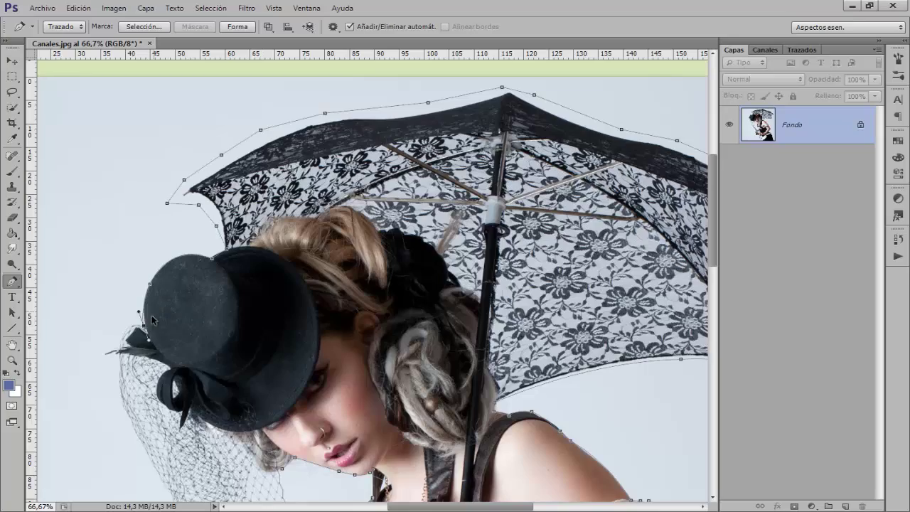
scroll(152, 320, down, 2)
scroll(157, 341, down, 3)
click(202, 371)
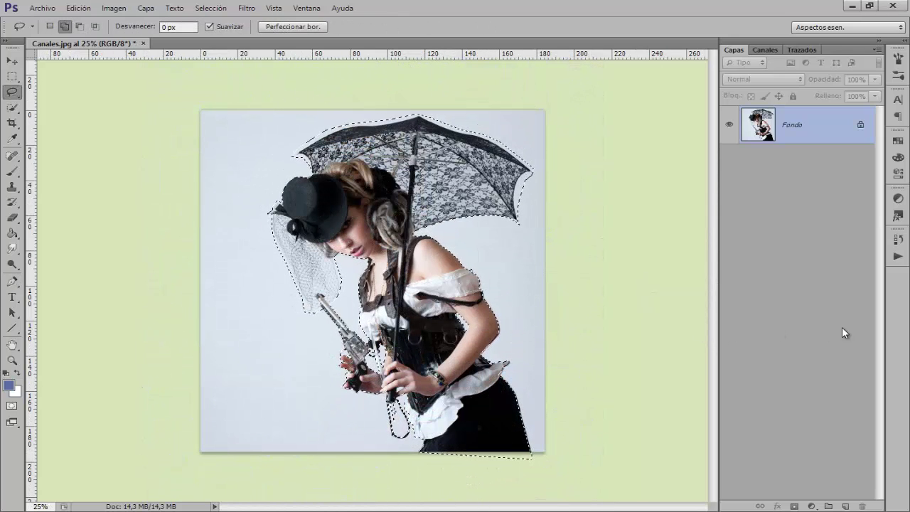
Step: Save the selection as a new channel named 'Mascara de capa' and deselect
click(211, 10)
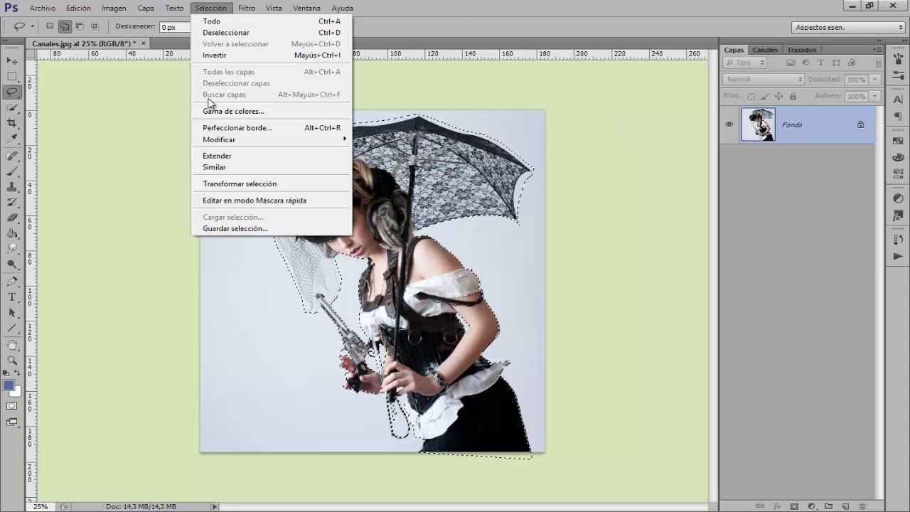
click(285, 228)
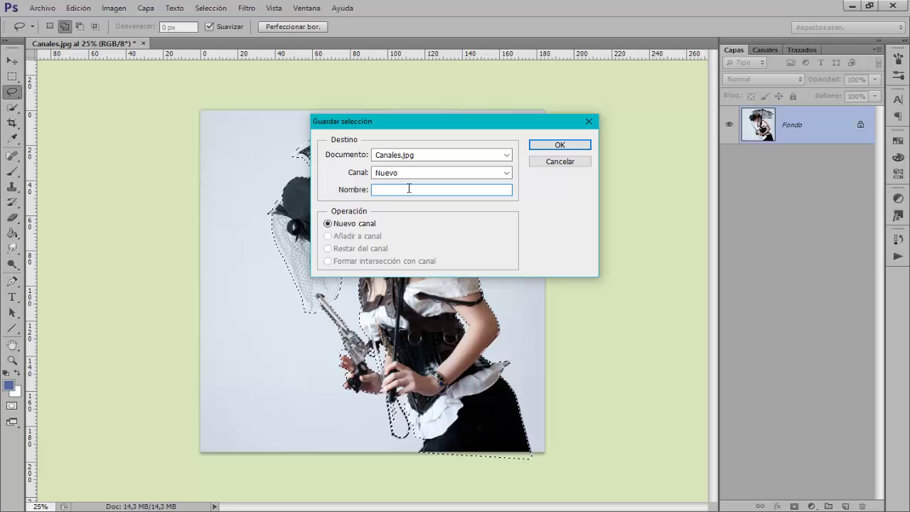
text(Mascara de capa)
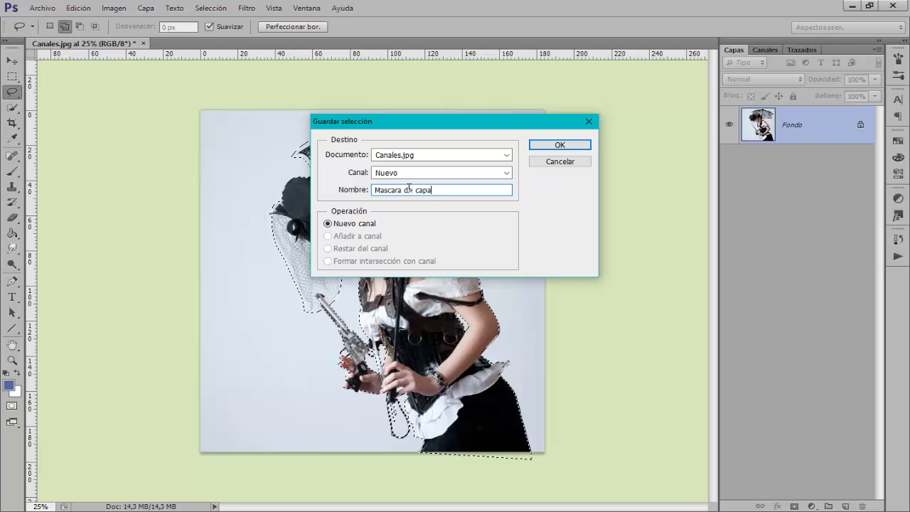
click(452, 178)
click(449, 185)
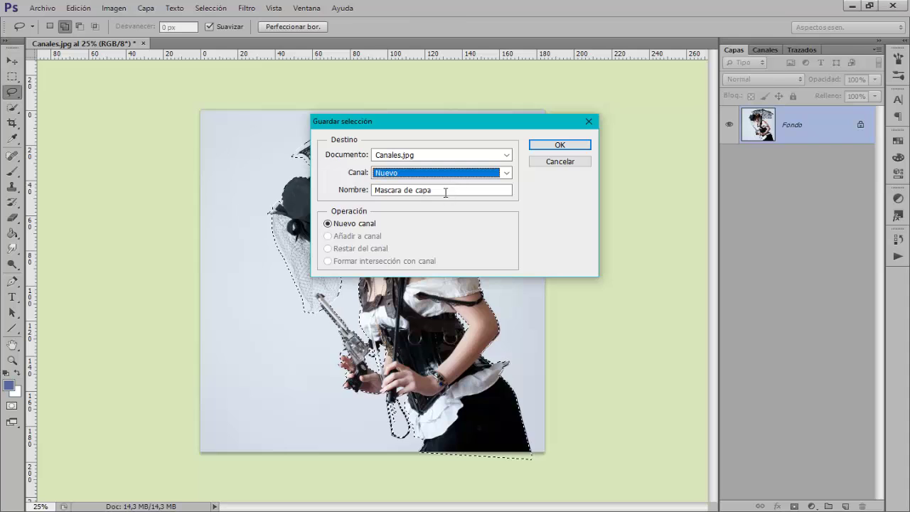
click(560, 145)
key(ctrl+d)
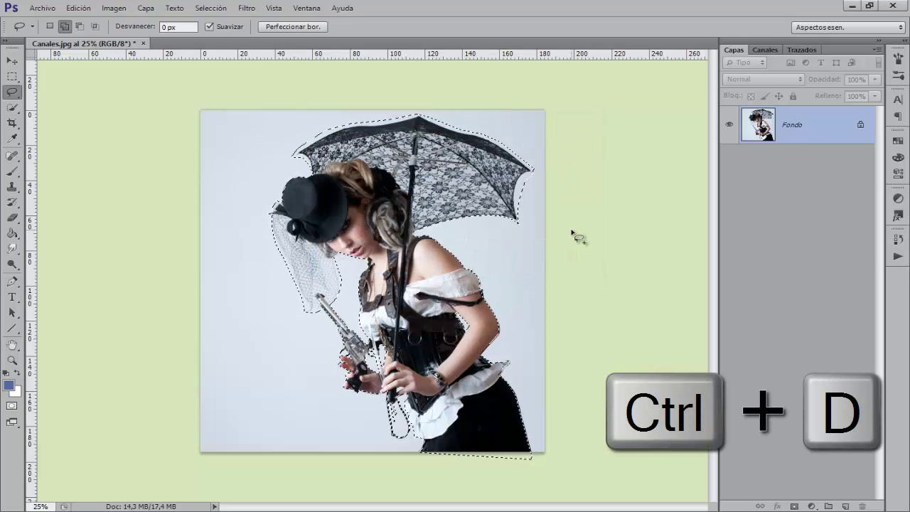
Step: Deselect and bring up the Canales panel to view the image's colour channels
key(ctrl+d)
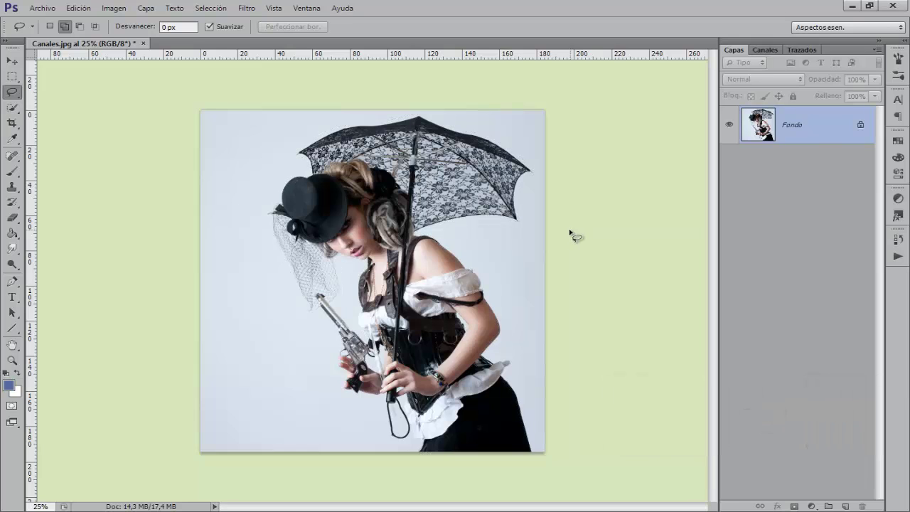
click(766, 51)
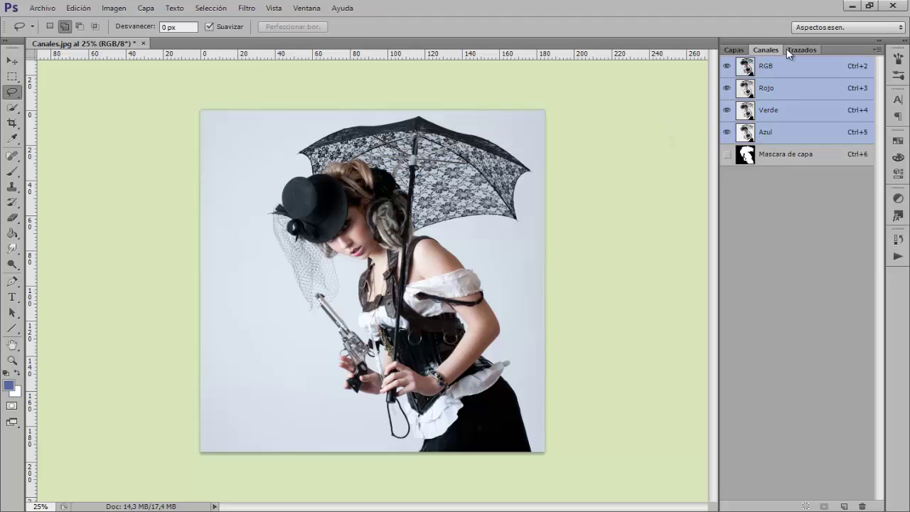
click(317, 10)
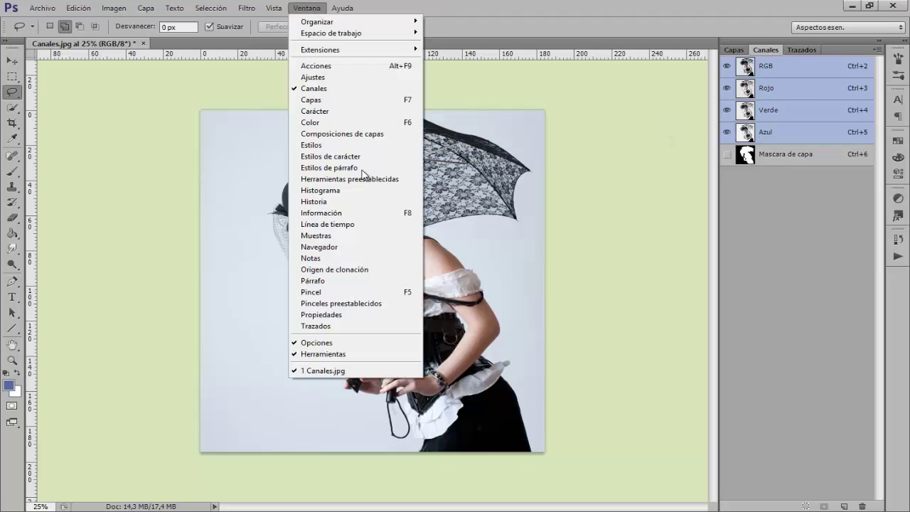
click(776, 71)
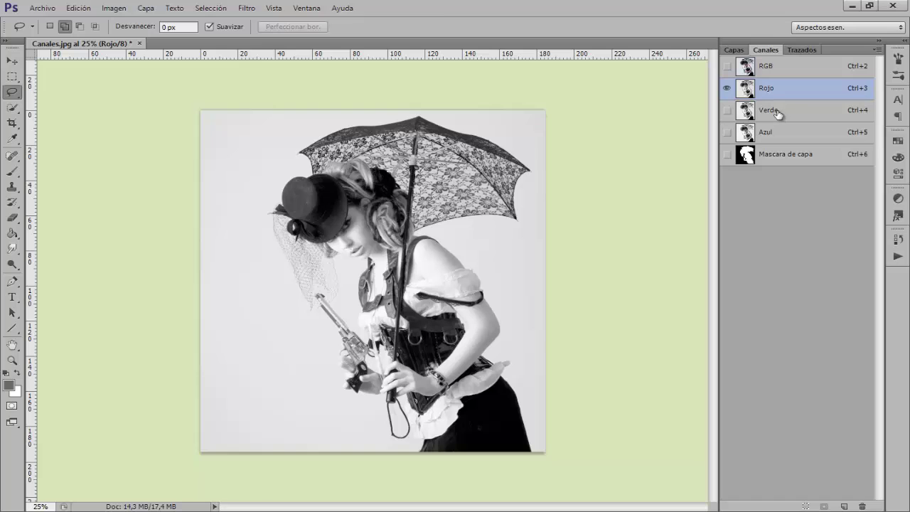
Step: View the Rojo, Verde and Azul channels one at a time to compare their contrast
click(780, 137)
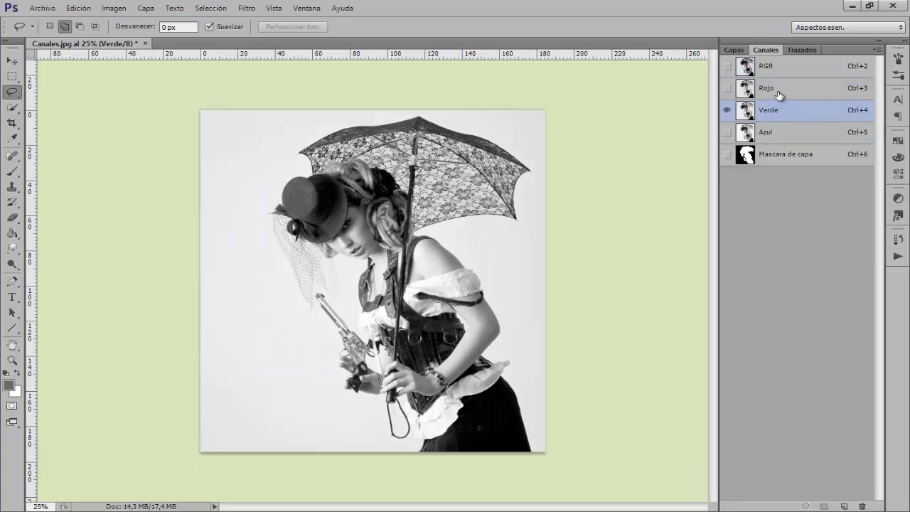
click(777, 91)
click(781, 136)
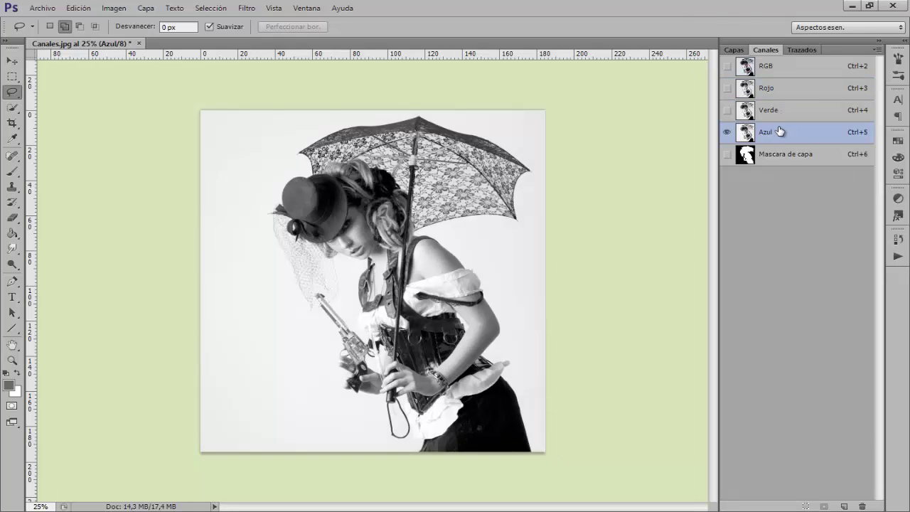
click(776, 88)
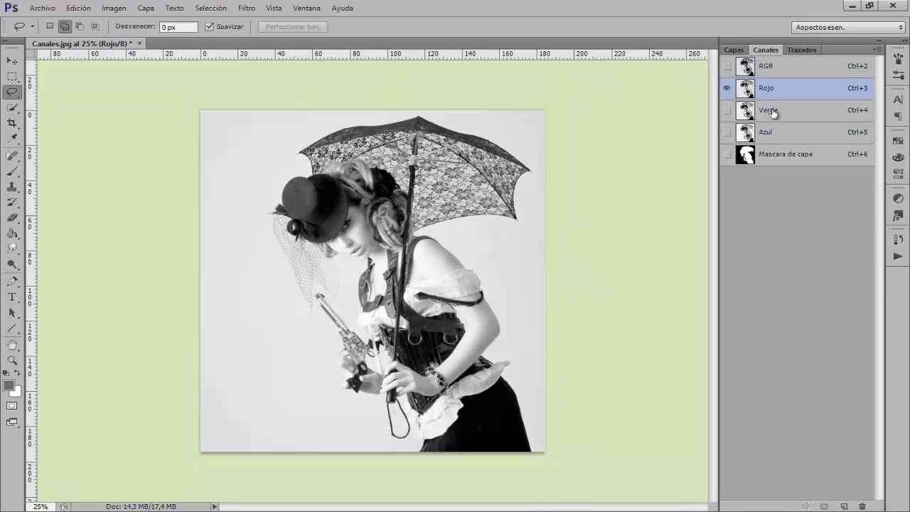
click(773, 114)
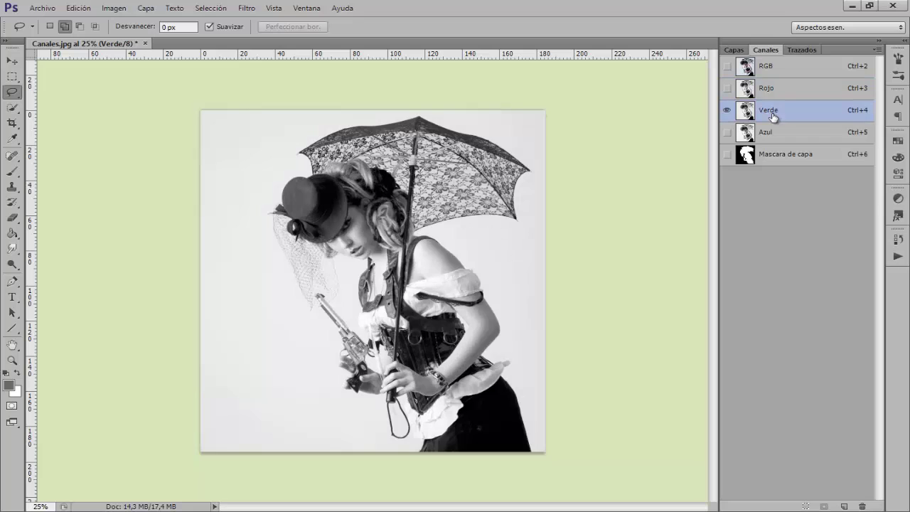
click(777, 115)
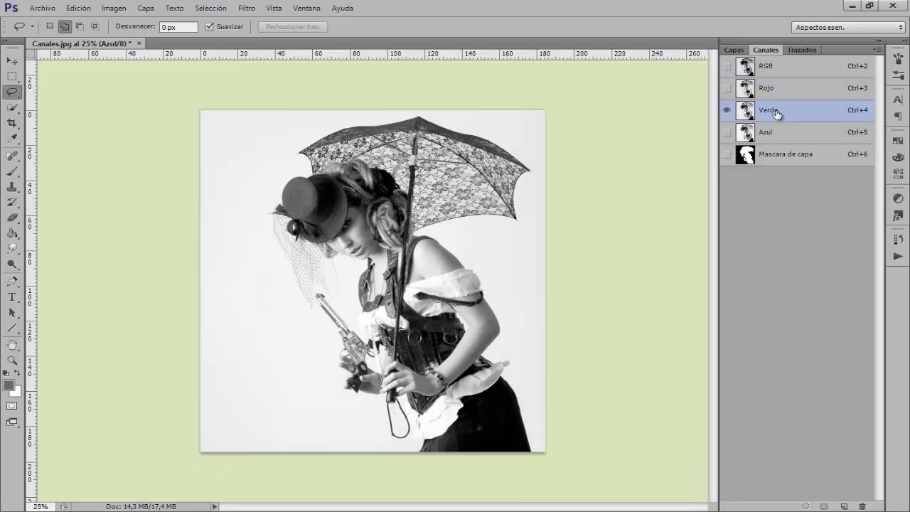
click(779, 92)
click(781, 134)
click(768, 115)
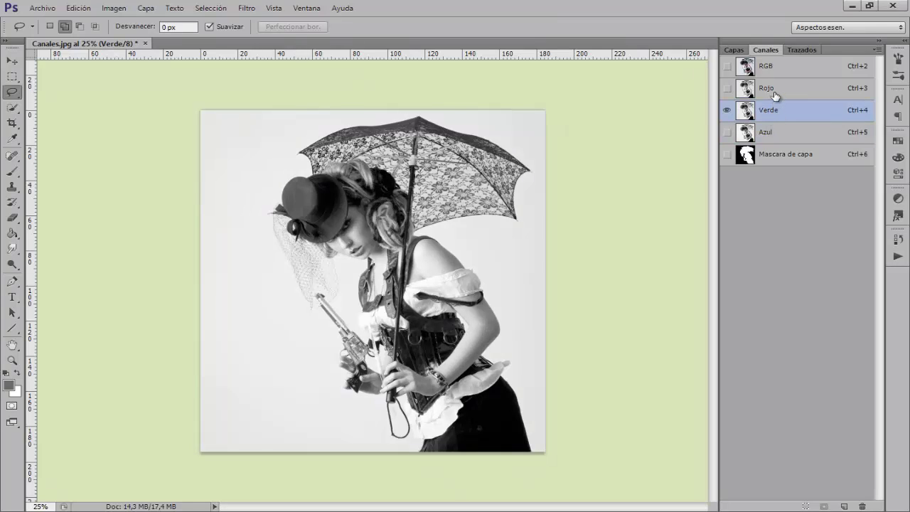
click(775, 94)
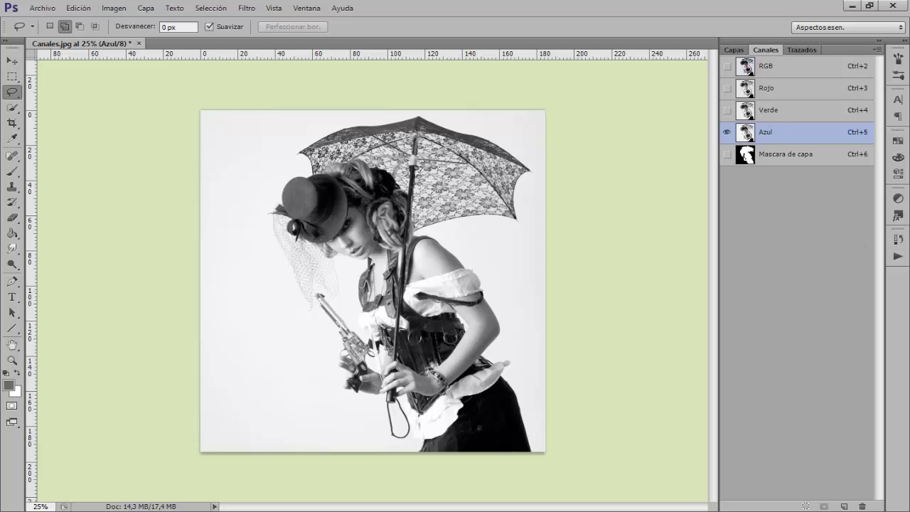
Step: Duplicate the Azul channel and rename the copy 'Recorte canal'
drag(782, 140, 844, 505)
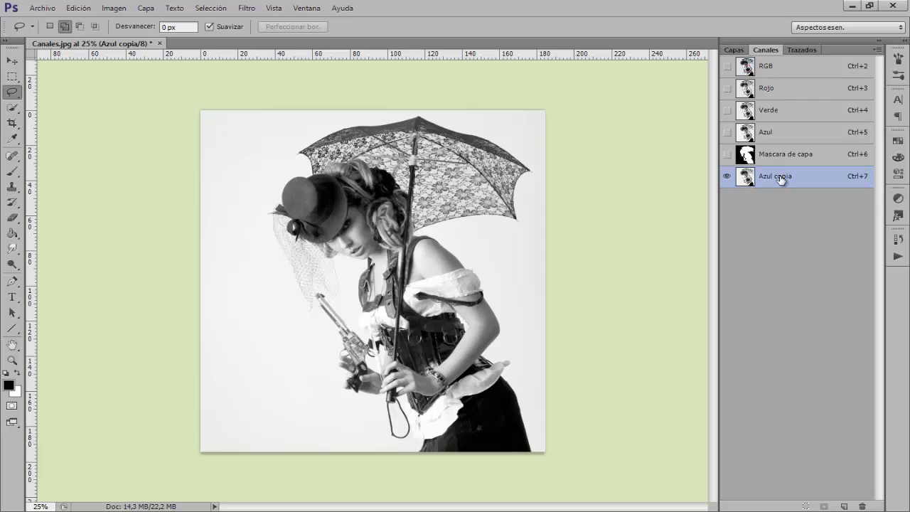
double_click(780, 176)
text(Perf)
click(844, 182)
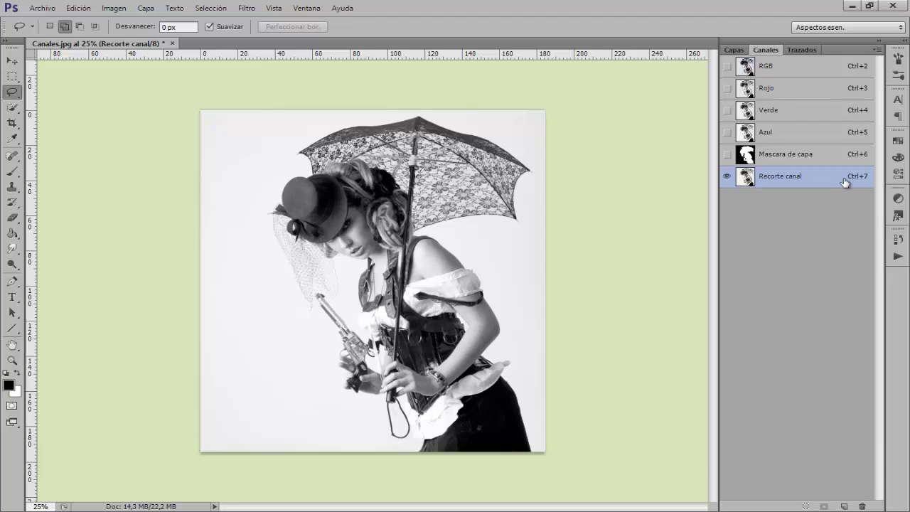
key(ctrl+l)
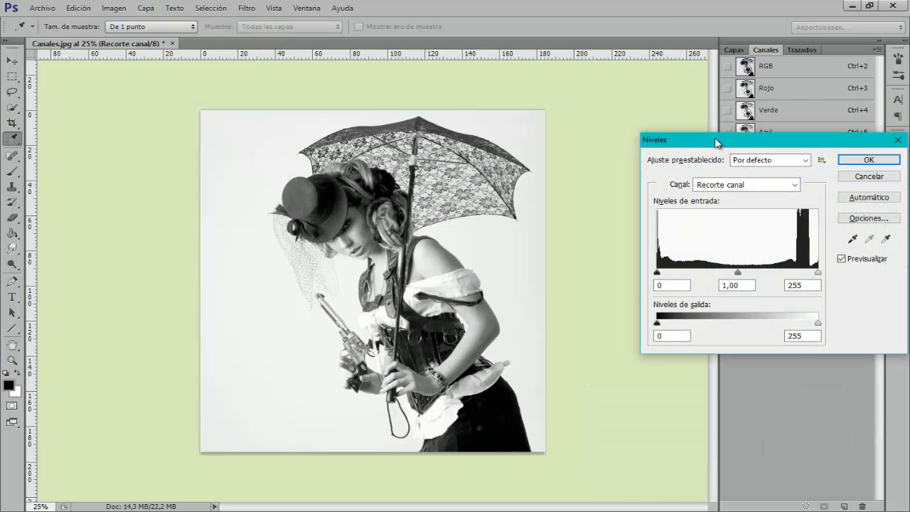
Step: Set the Levels inputs to 69, 1,15 and 239 to darken the woman against the background
mouse_move(717, 142)
mouse_down()
mouse_move(642, 355)
mouse_move(642, 152)
mouse_move(617, 169)
mouse_up()
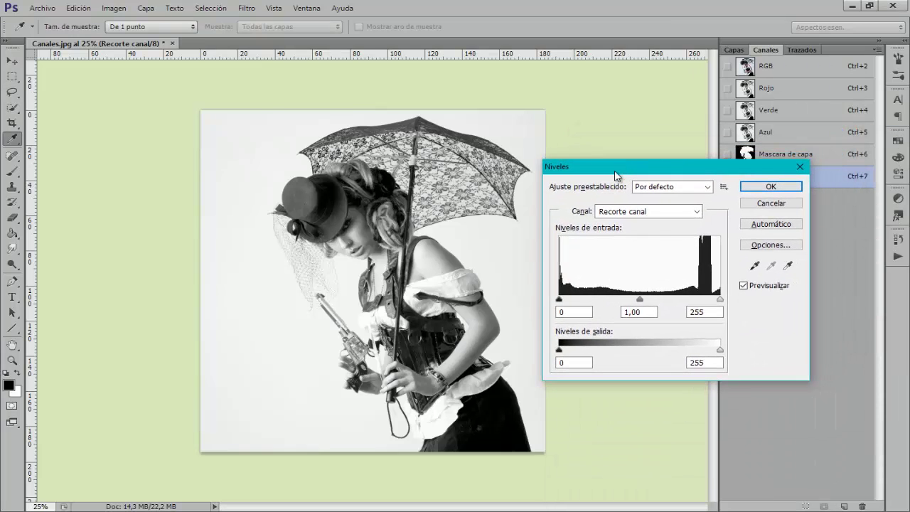
drag(561, 302, 589, 300)
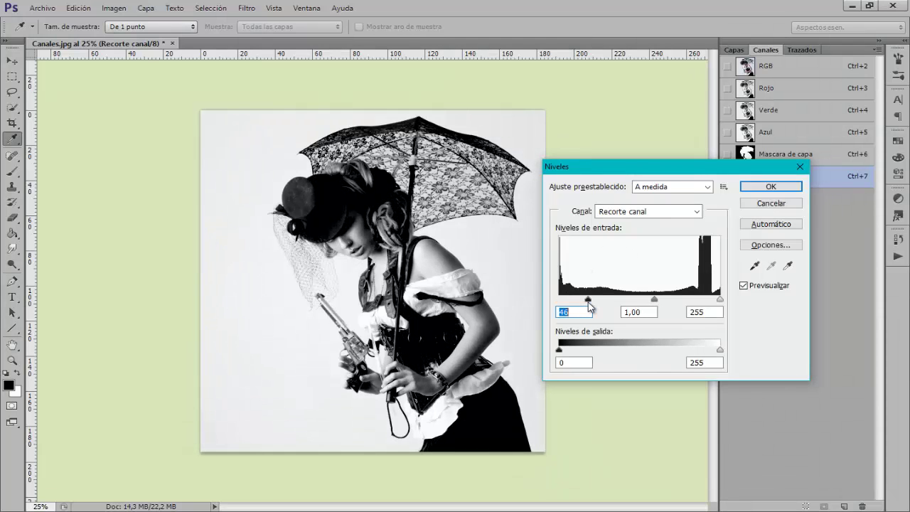
drag(653, 300, 647, 299)
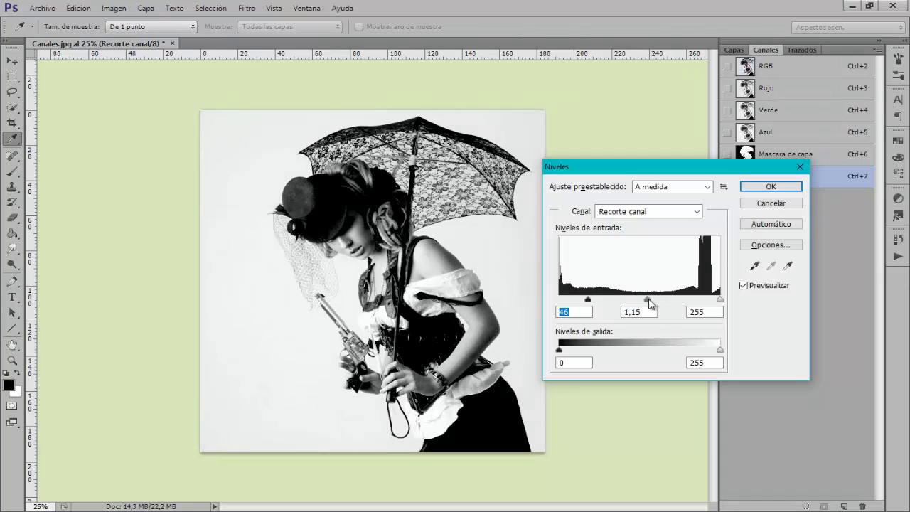
drag(719, 299, 710, 301)
drag(589, 300, 605, 305)
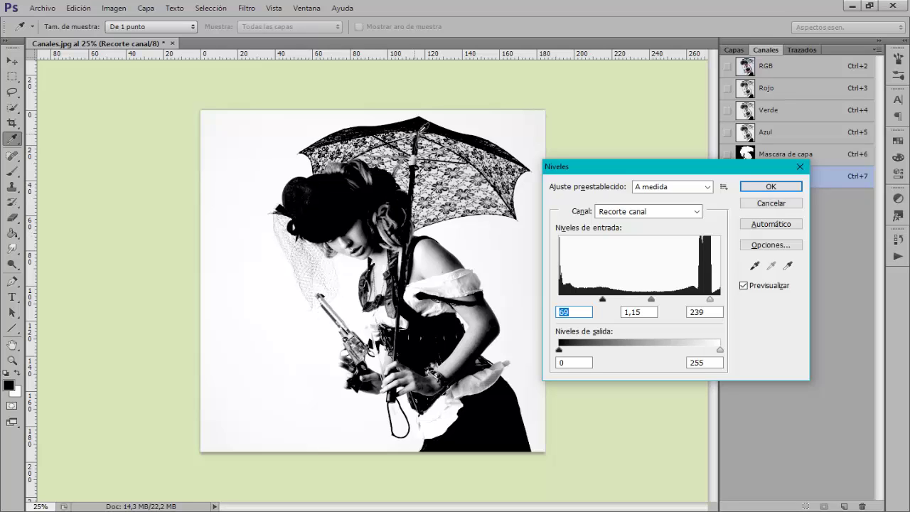
Step: Apply the Levels adjustment and set up the Brush tool in Superponer blend mode
click(762, 187)
key(l)
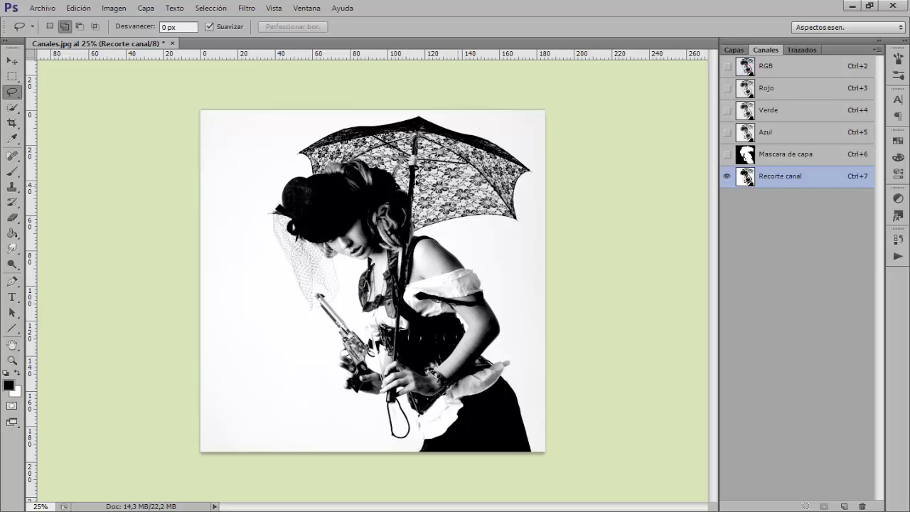
click(12, 266)
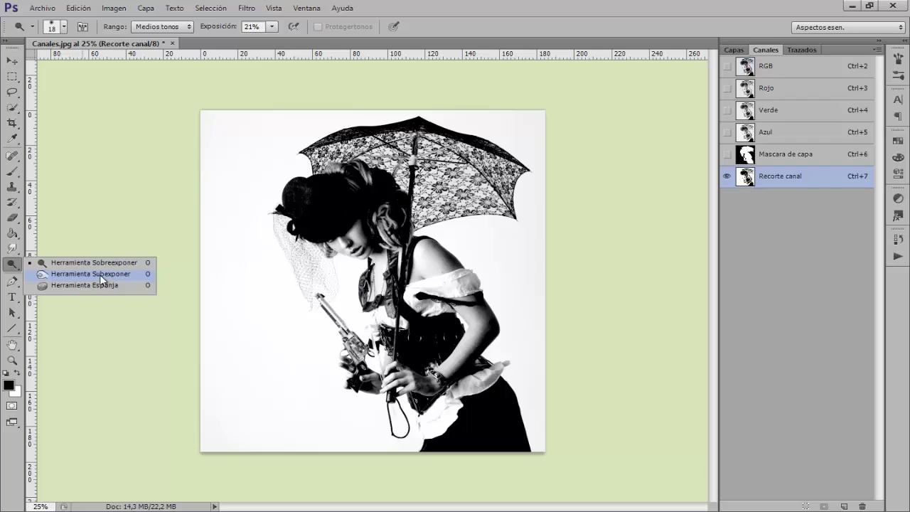
click(15, 269)
drag(12, 170, 80, 174)
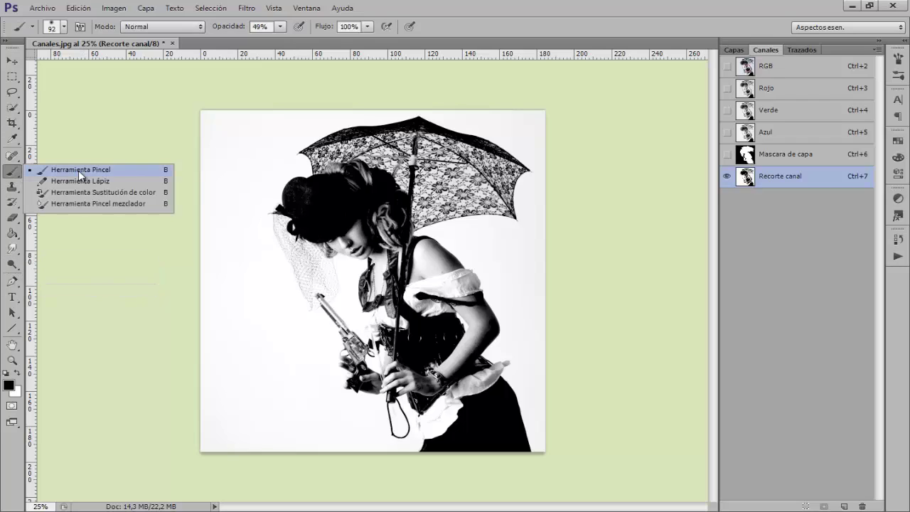
click(120, 171)
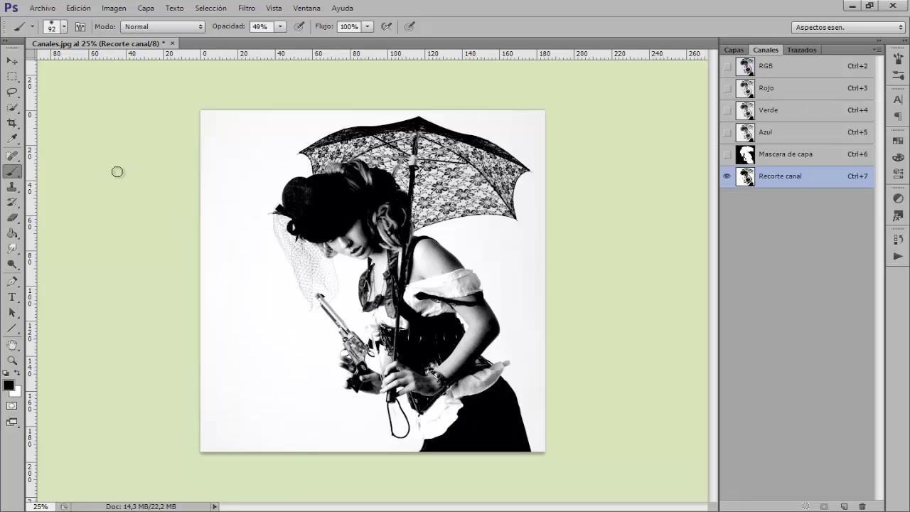
click(161, 27)
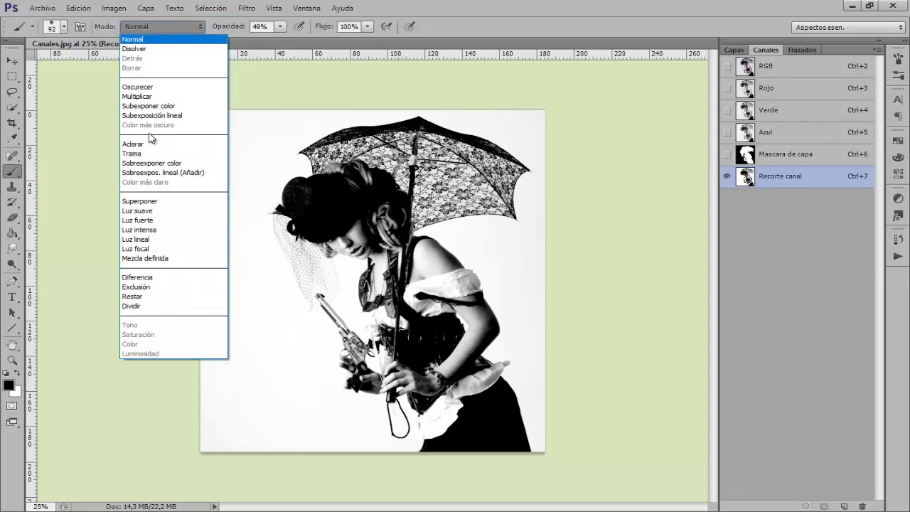
click(152, 203)
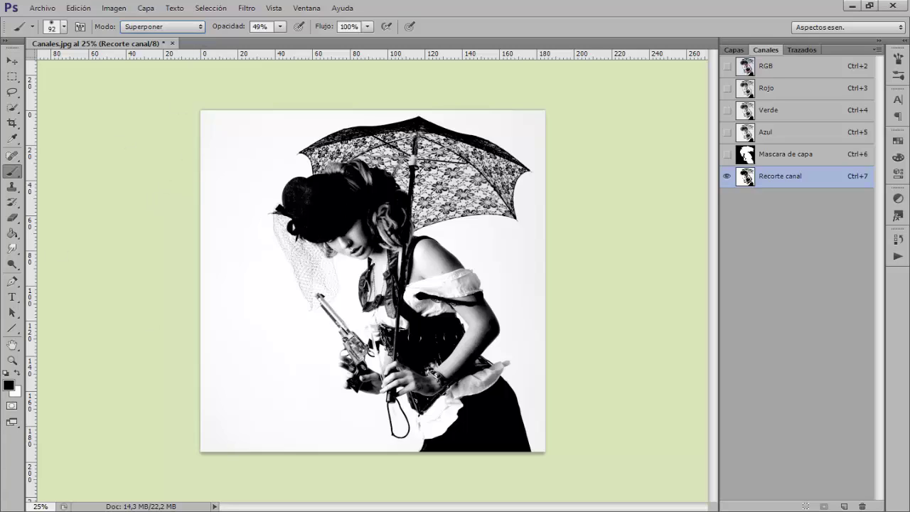
Step: Paint the background beside the umbrella with a 164 px white brush, then restore black
mouse_move(347, 166)
mouse_down()
mouse_move(340, 149)
mouse_move(477, 134)
mouse_up()
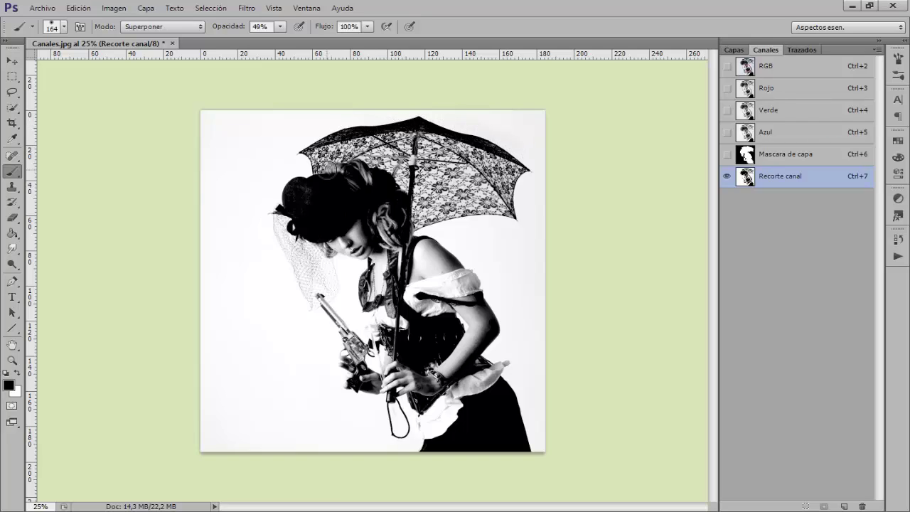
key(alt)
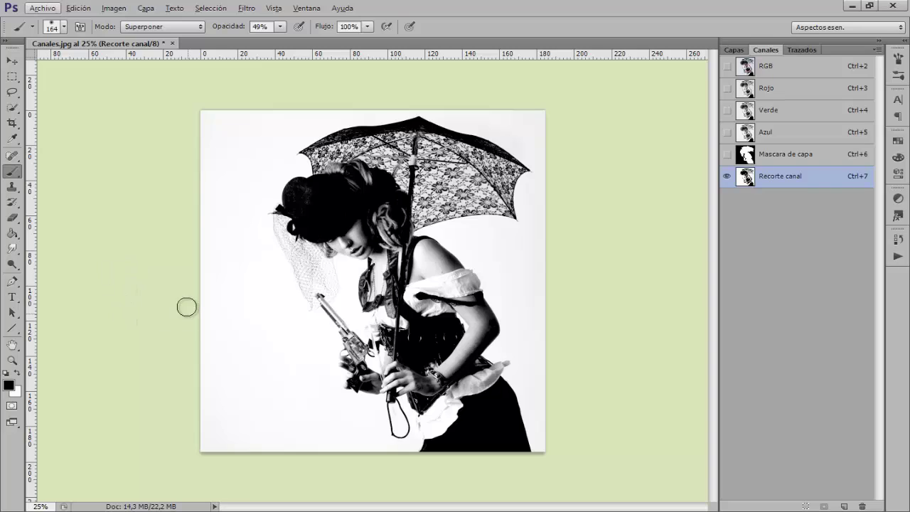
key(x)
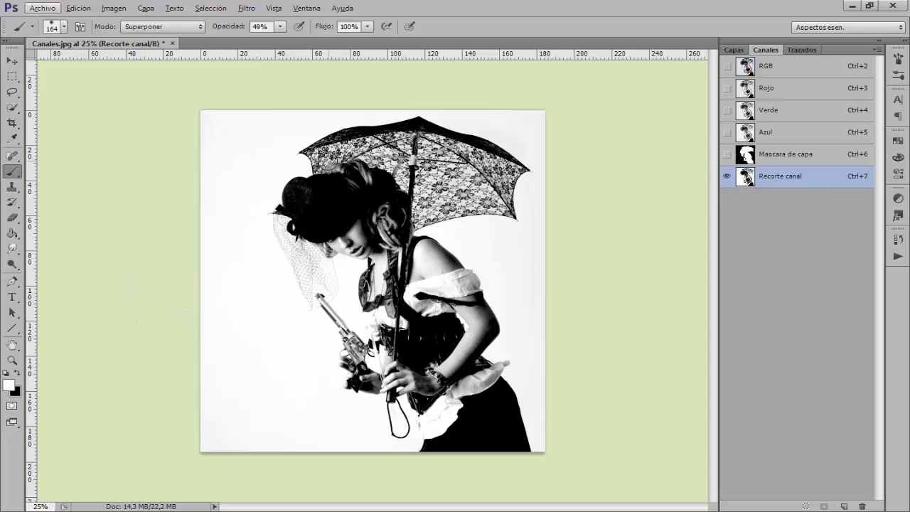
key(alt)
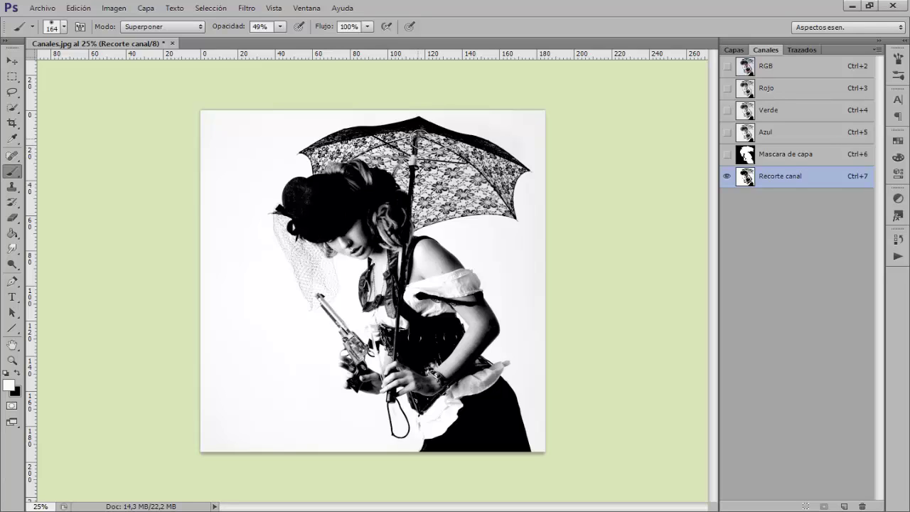
mouse_move(467, 149)
mouse_down()
mouse_move(460, 204)
mouse_move(446, 153)
mouse_move(339, 155)
mouse_up()
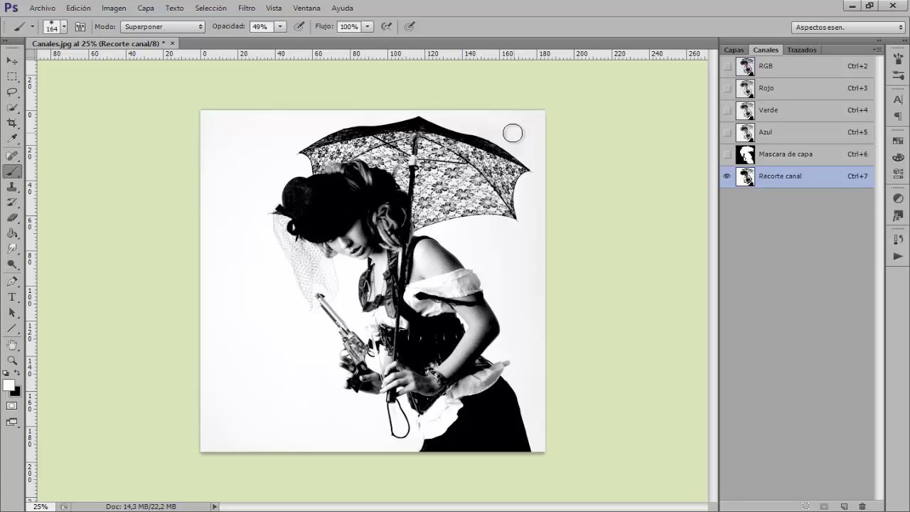
key(ctrl+plus)
key(ctrl+plus)
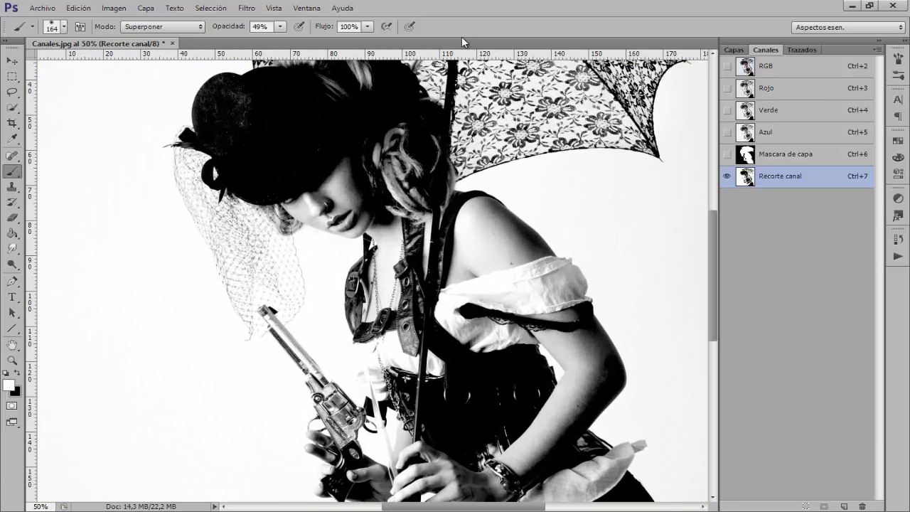
drag(469, 107, 379, 291)
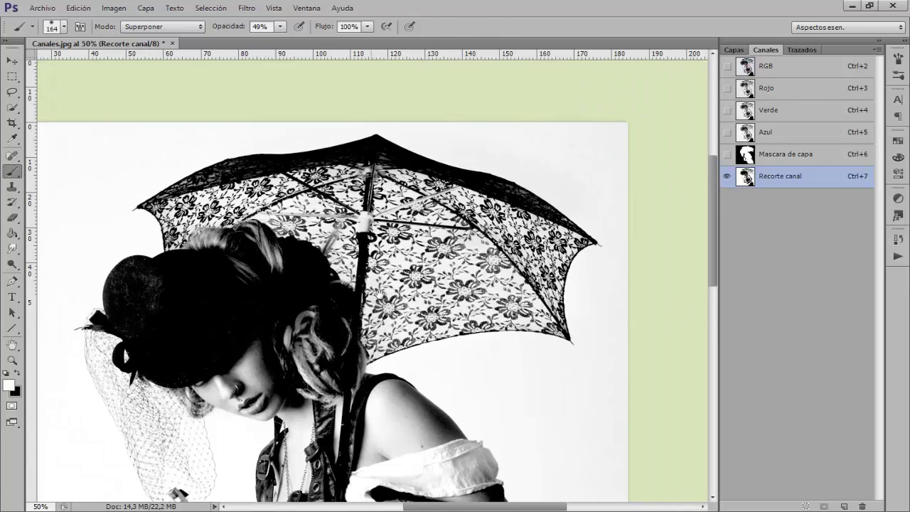
key(ctrl+plus)
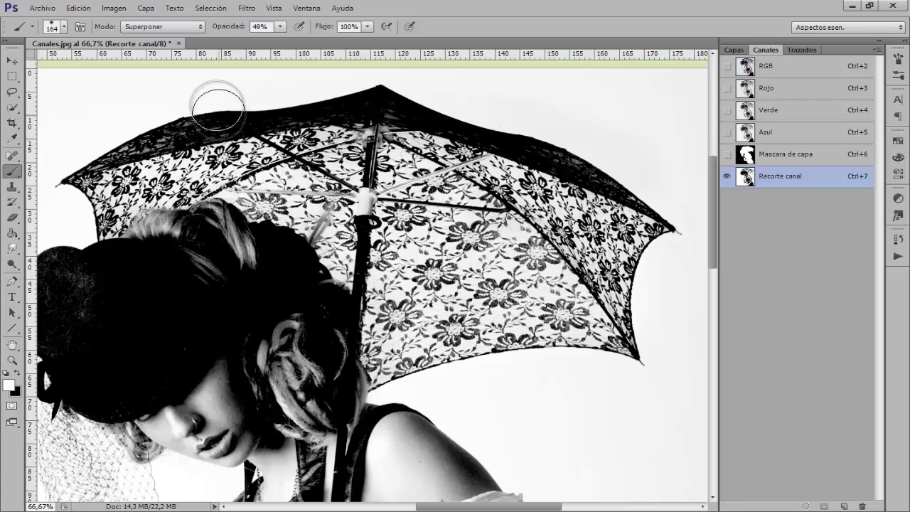
key(x)
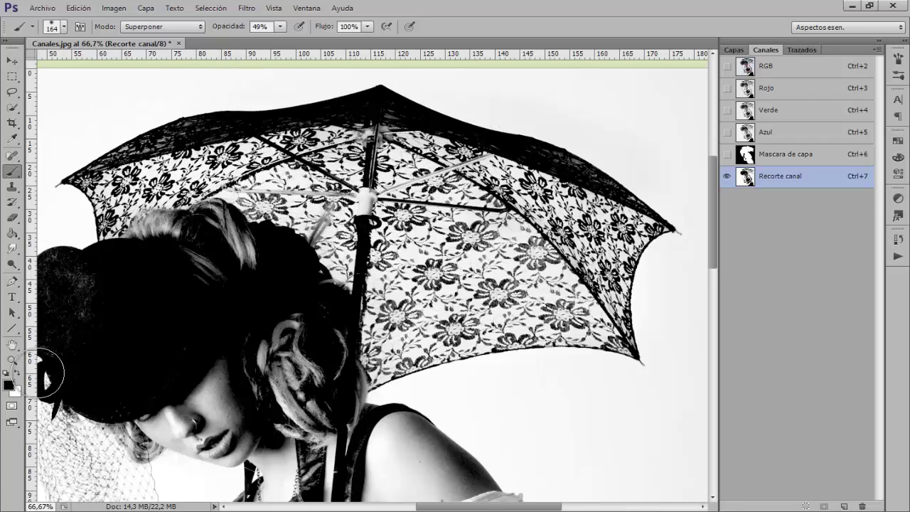
click(152, 28)
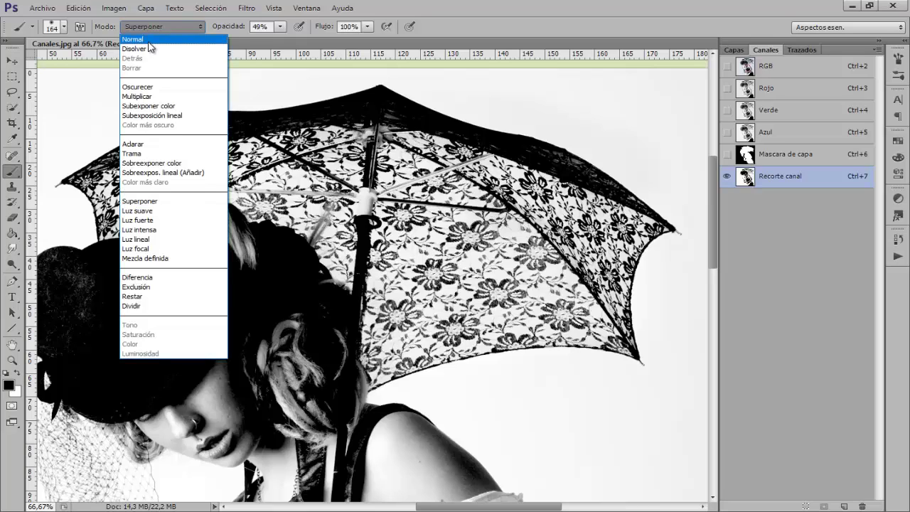
Step: Paint black in Normal mode at 100% opacity with a 17 px brush over the pale left umbrella rib
click(132, 39)
drag(329, 208, 287, 205)
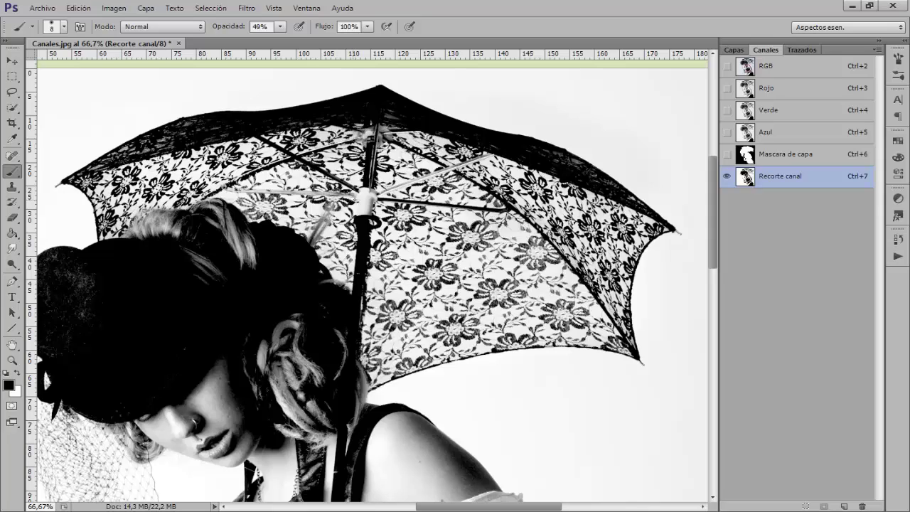
drag(356, 192, 229, 189)
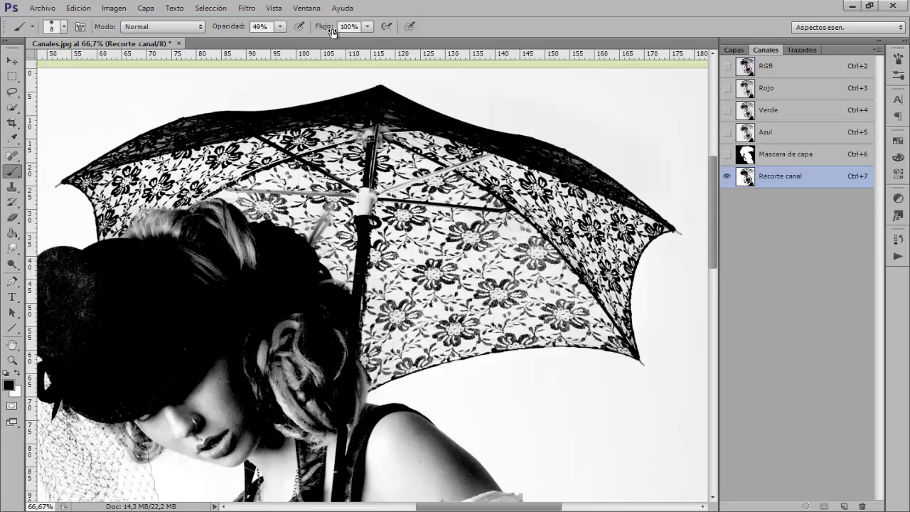
key(0)
shift+click(223, 190)
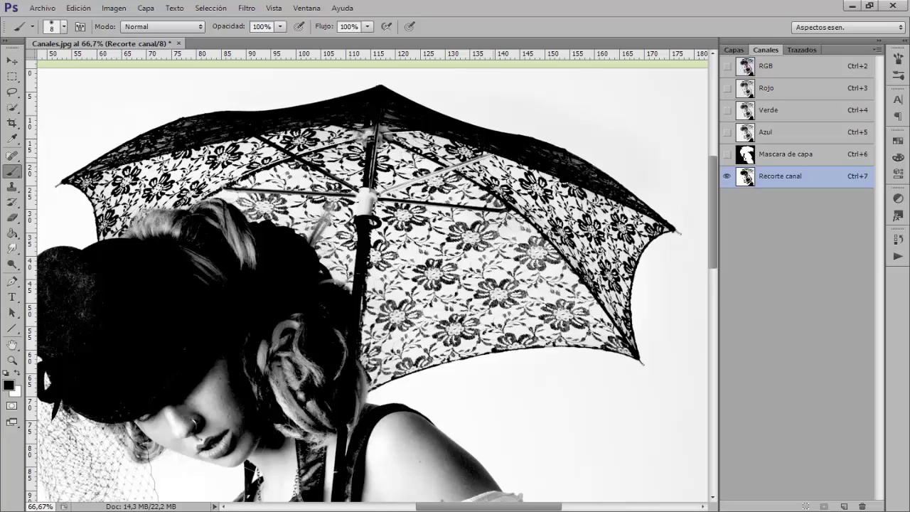
Step: Draw straight black strokes along the up-right rib and the umbrella shaft
click(381, 196)
shift+click(496, 154)
shift+click(496, 154)
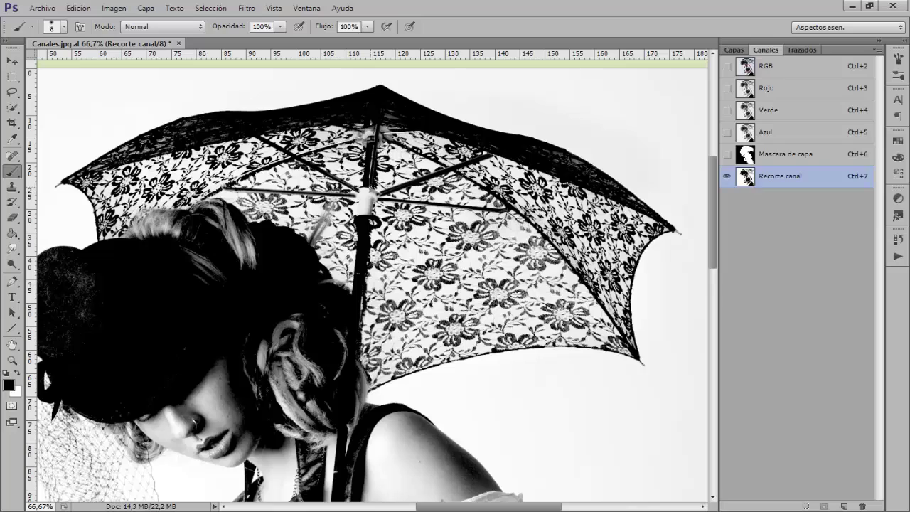
alt+right_click(366, 194)
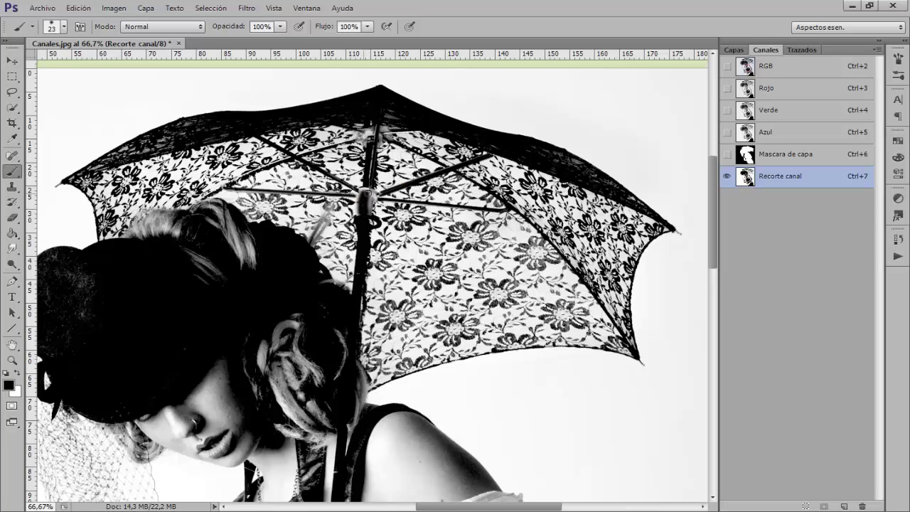
key(bracketleft)
drag(365, 213, 368, 142)
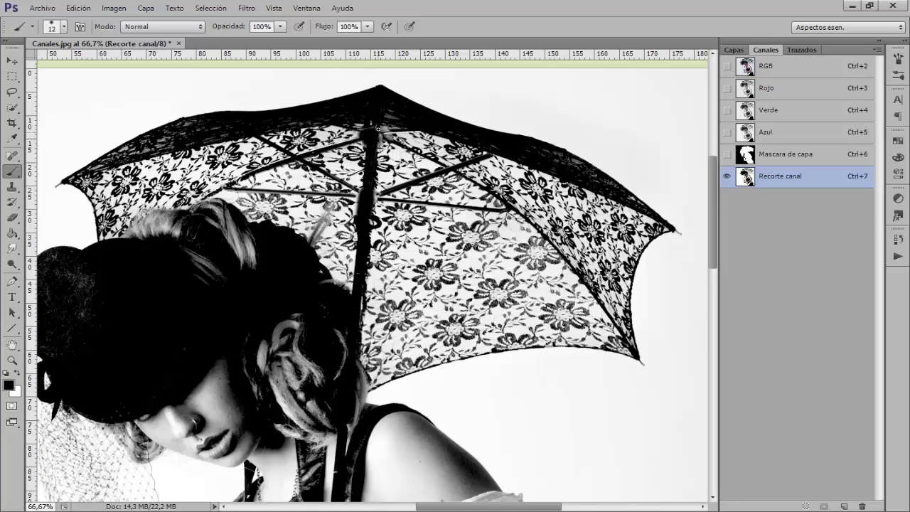
key(ctrl+minus)
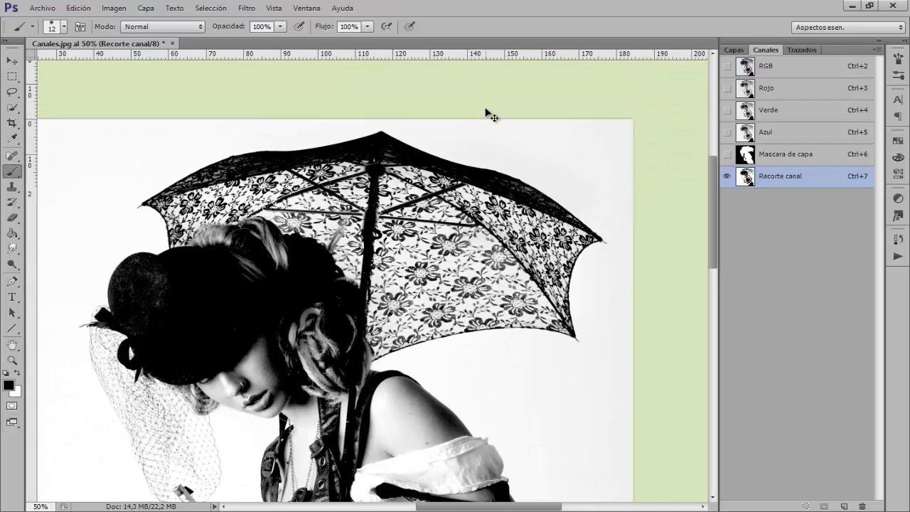
key(ctrl+minus)
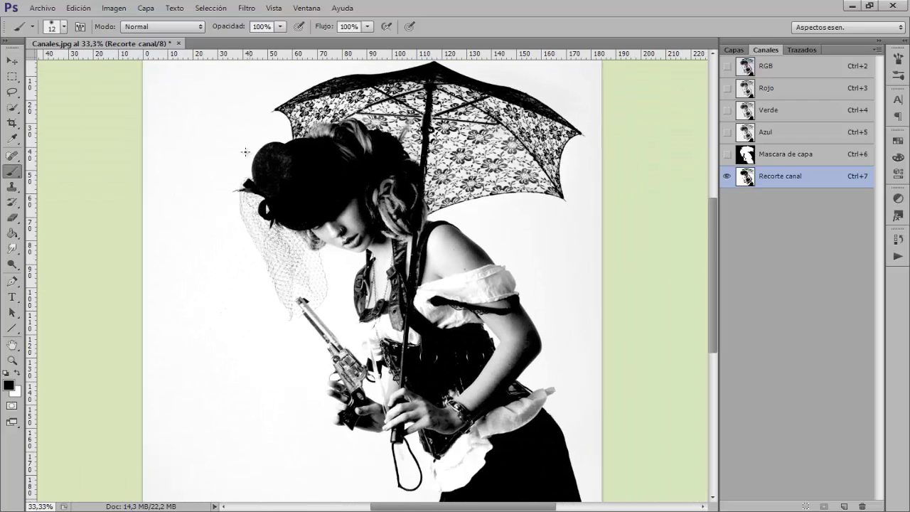
Step: Darken the upper umbrella lace and the hair near the ear with a 90 px Superponer brush
click(159, 28)
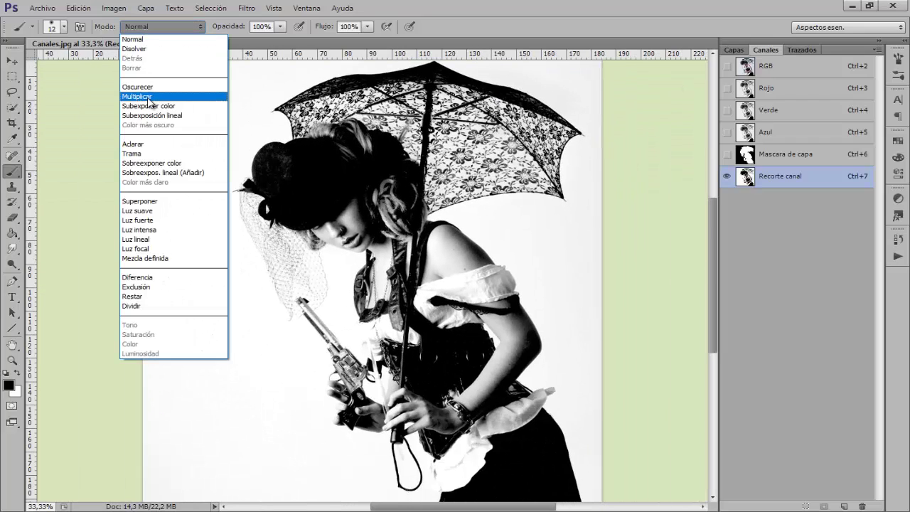
click(147, 202)
mouse_move(337, 113)
mouse_down()
mouse_move(306, 128)
mouse_move(298, 121)
mouse_move(370, 88)
mouse_move(435, 90)
mouse_move(384, 117)
mouse_move(426, 132)
mouse_move(426, 153)
mouse_move(458, 167)
mouse_move(434, 196)
mouse_move(551, 188)
mouse_move(567, 152)
mouse_move(447, 132)
mouse_move(462, 114)
mouse_move(412, 86)
mouse_move(476, 114)
mouse_up()
drag(541, 126, 425, 84)
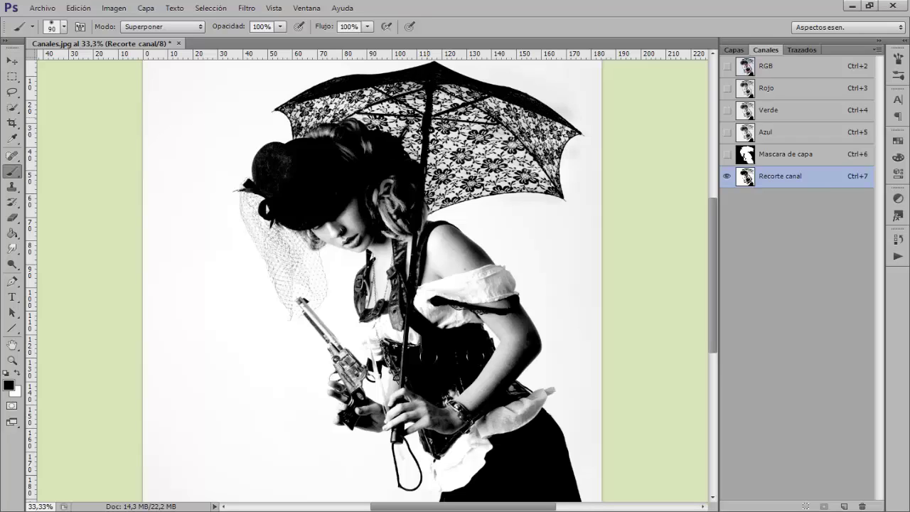
drag(450, 122, 402, 196)
scroll(535, 139, up, 3)
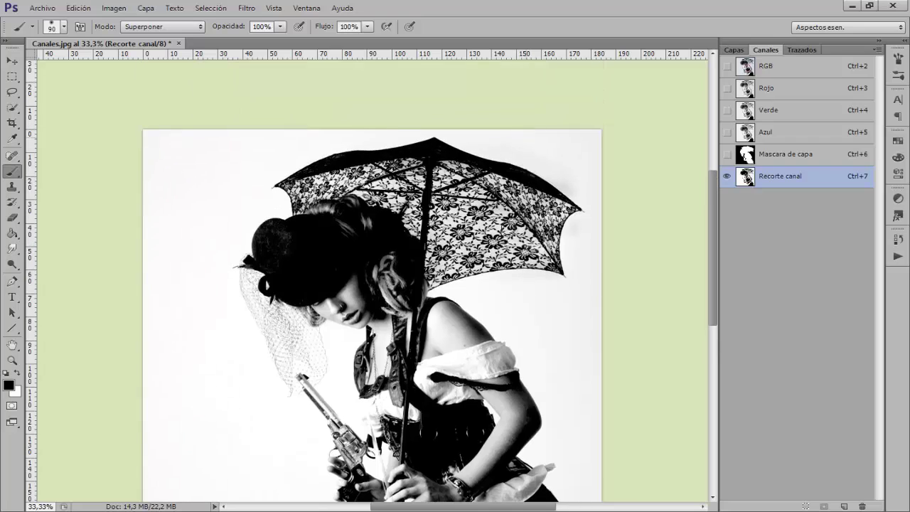
Step: Paint white over the grey halo by the umbrella tip and black over the hair beside the face
key(x)
drag(558, 177, 585, 201)
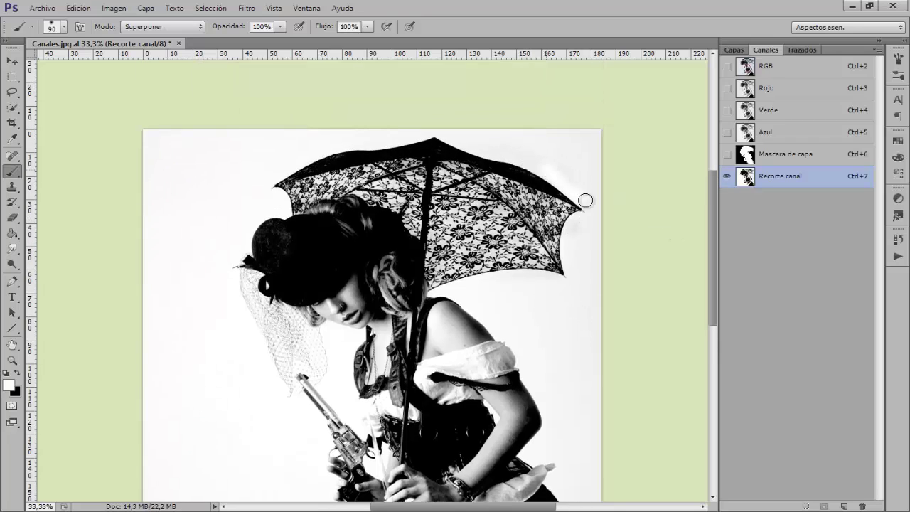
key(bracketright)
key(bracketright)
key(bracketright)
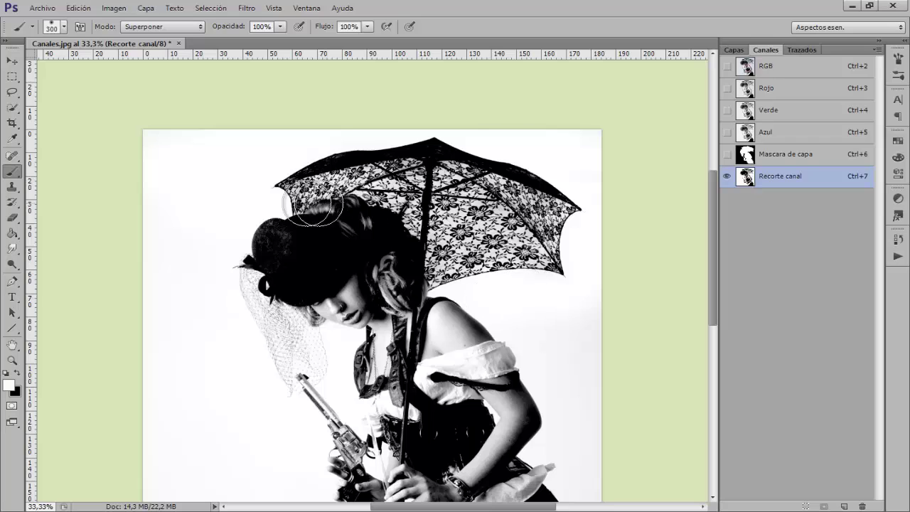
key(x)
mouse_move(267, 283)
mouse_down()
mouse_move(253, 286)
mouse_move(290, 346)
mouse_move(321, 221)
mouse_up()
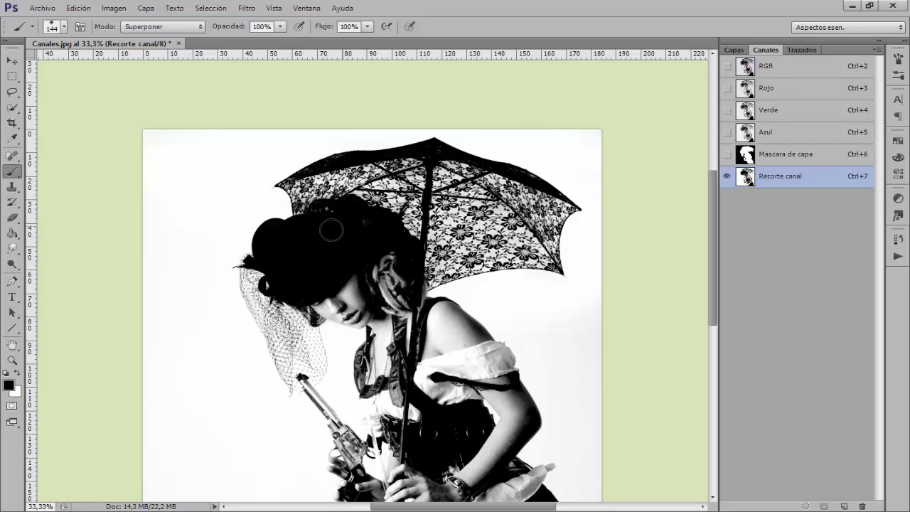
key(x)
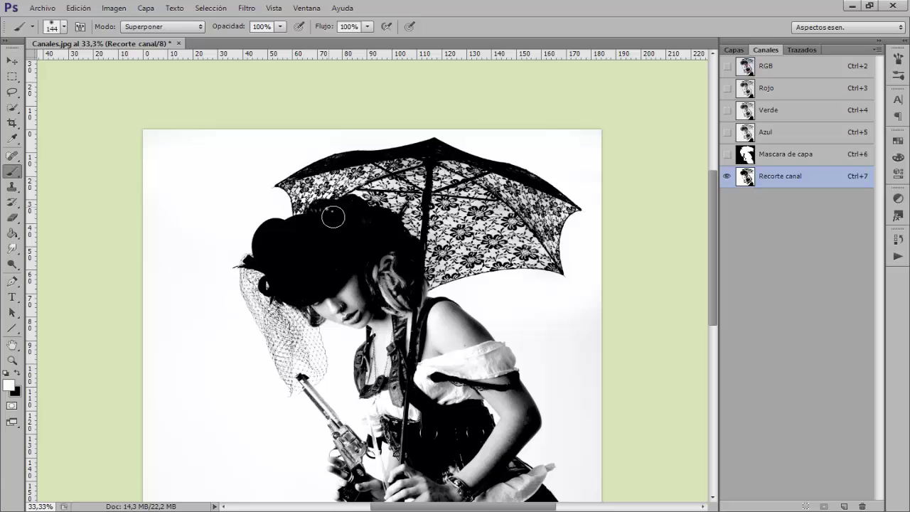
key(x)
drag(350, 241, 406, 302)
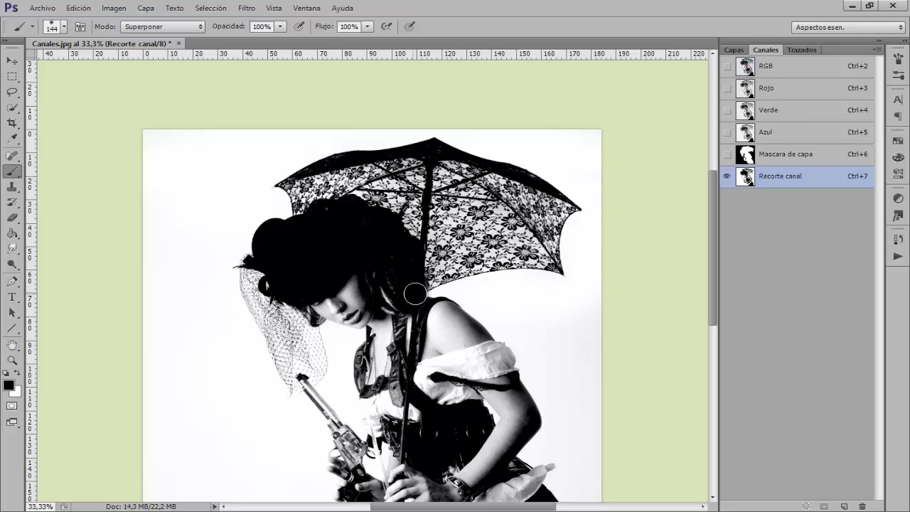
mouse_move(468, 179)
mouse_down()
mouse_move(458, 179)
mouse_move(480, 174)
mouse_move(471, 156)
mouse_up()
Step: Define the gun barrel with a 180 px Superponer brush, then load Recorte canal as a selection
click(162, 26)
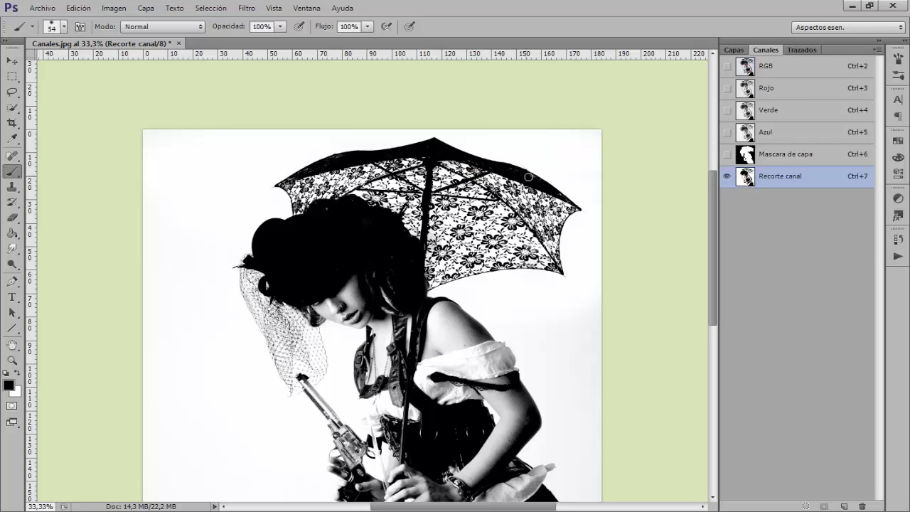
drag(535, 183, 529, 184)
scroll(529, 184, down, 3)
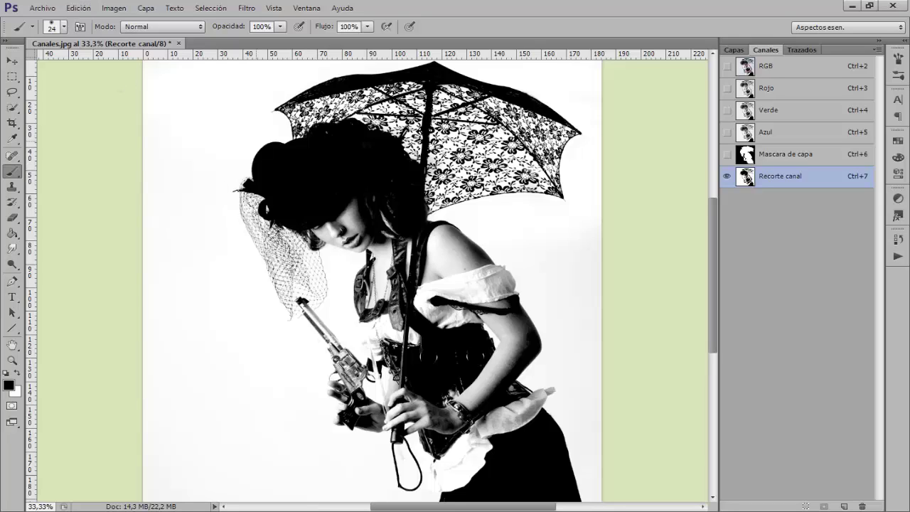
click(146, 29)
click(146, 201)
drag(213, 274, 256, 275)
drag(317, 321, 306, 307)
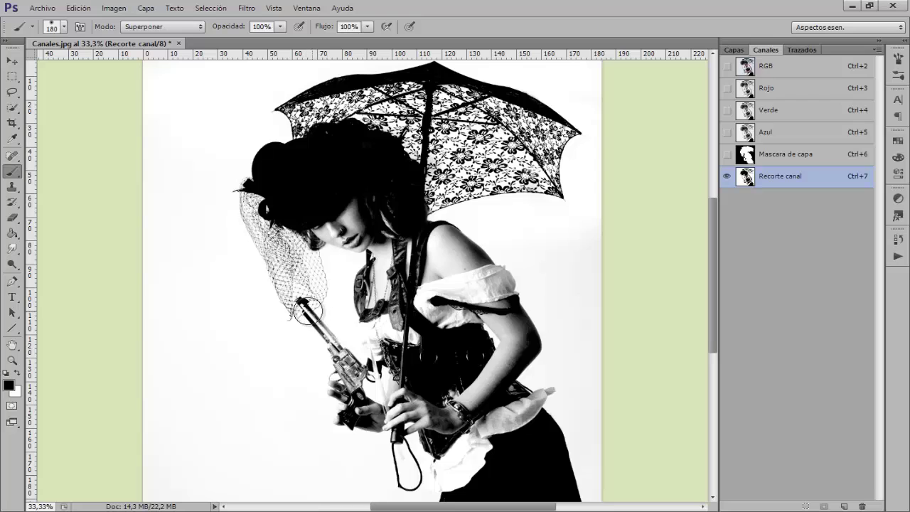
key(ctrl+minus)
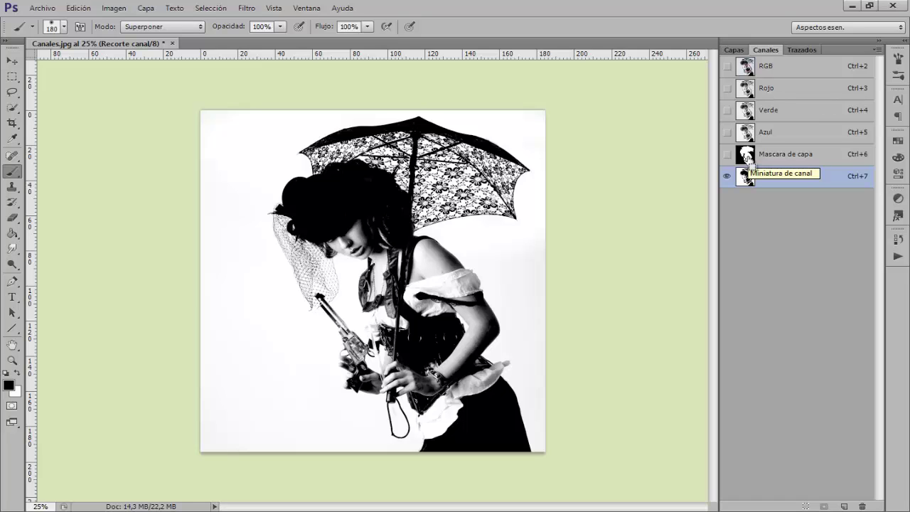
ctrl+click(745, 174)
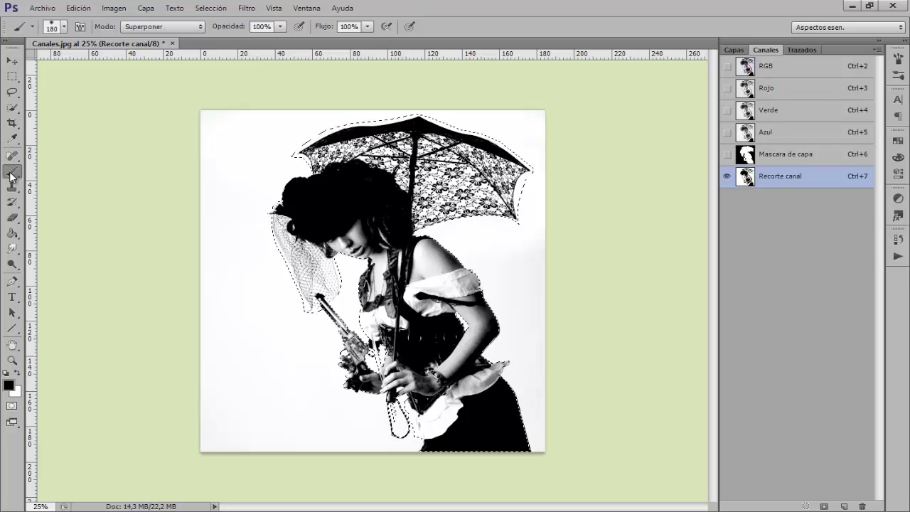
Step: In Normal mode, paint the waist, ruffles, face, chest and shoulder solid black inside the selection
click(162, 27)
click(142, 35)
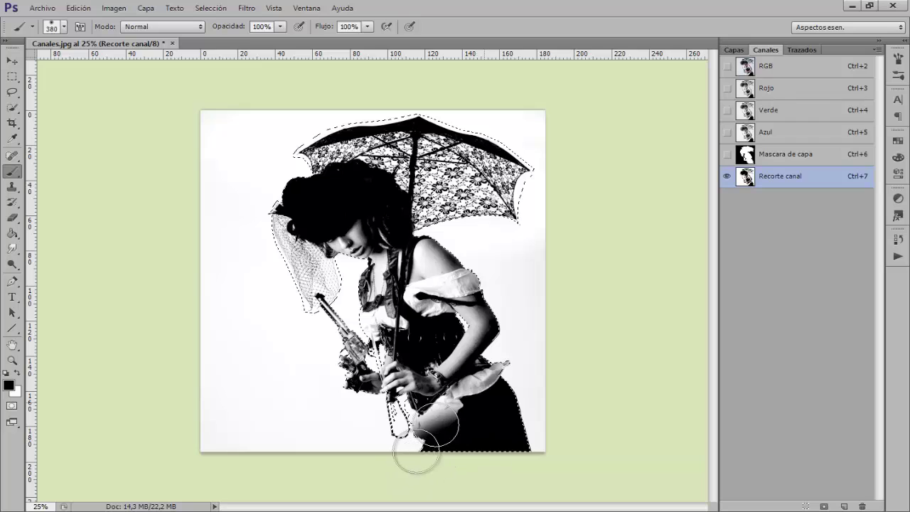
mouse_move(435, 444)
mouse_down()
mouse_move(427, 409)
mouse_move(365, 450)
mouse_move(416, 375)
mouse_move(427, 342)
mouse_move(398, 299)
mouse_move(445, 298)
mouse_move(406, 263)
mouse_move(410, 294)
mouse_move(395, 349)
mouse_move(382, 362)
mouse_move(350, 340)
mouse_up()
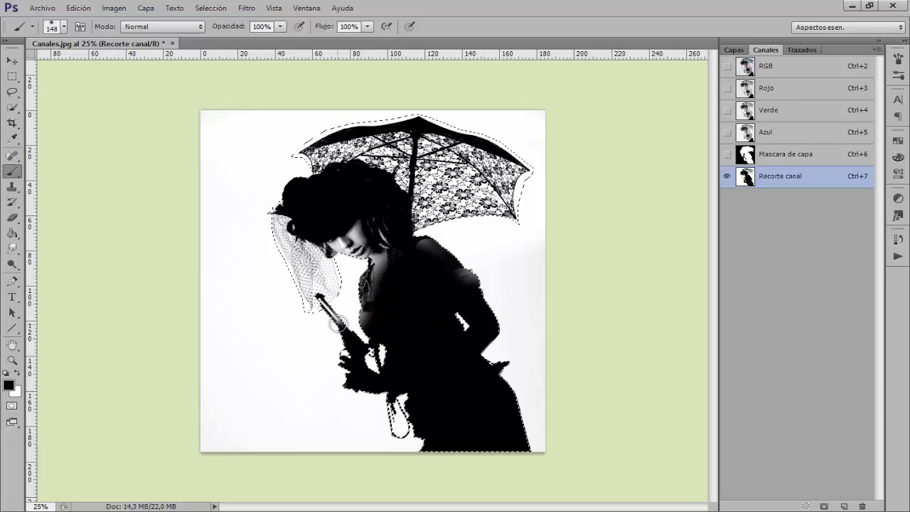
drag(391, 311, 376, 310)
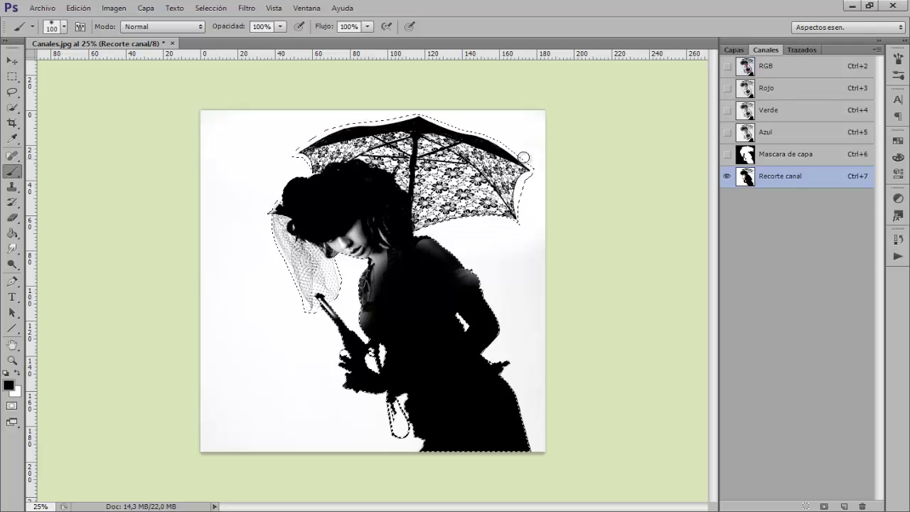
key(ctrl+plus)
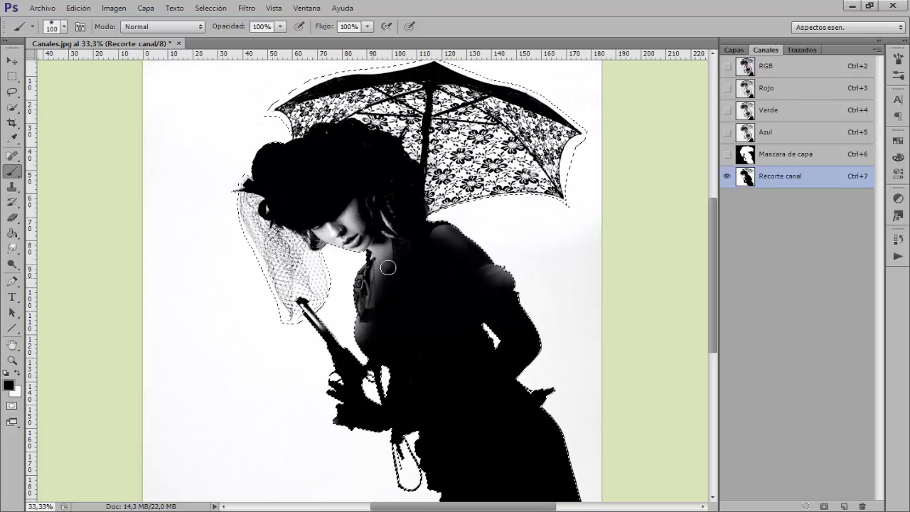
right_click(344, 326)
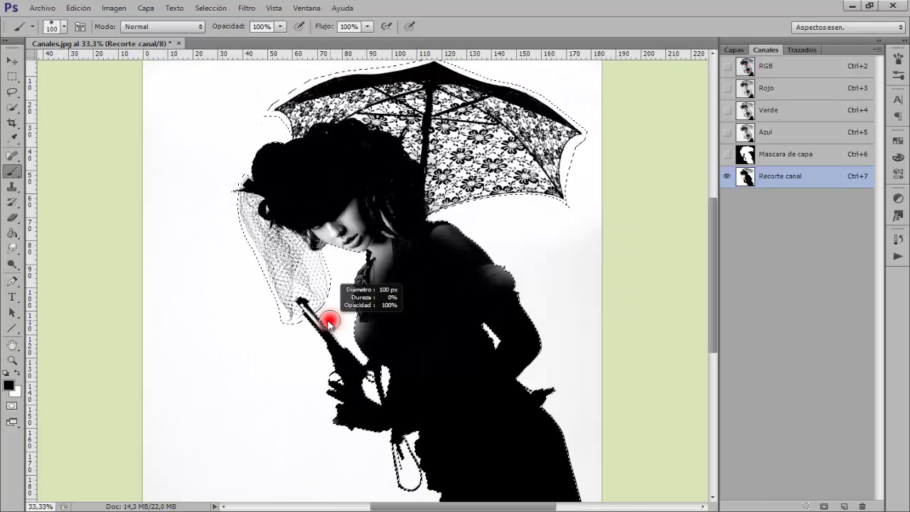
drag(340, 328, 306, 310)
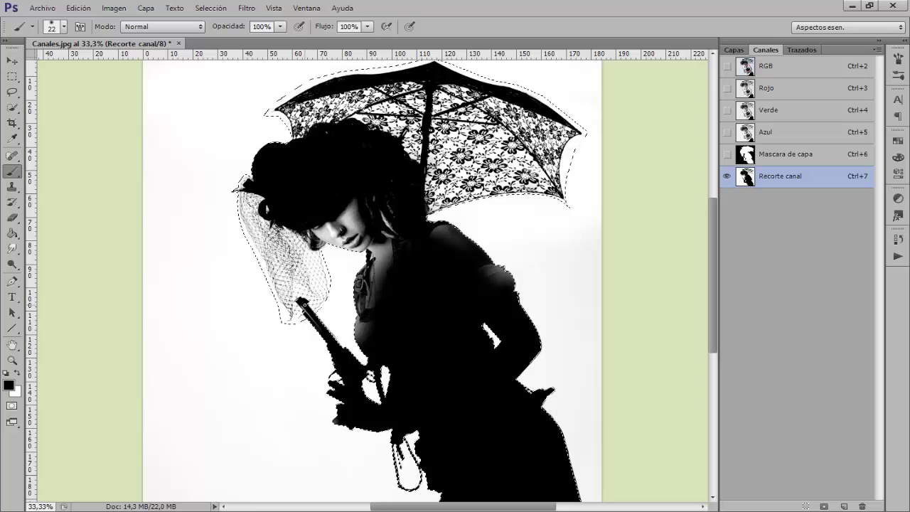
mouse_move(421, 324)
mouse_down()
mouse_move(430, 325)
mouse_move(338, 226)
mouse_move(331, 220)
mouse_move(326, 228)
mouse_move(345, 193)
mouse_move(424, 245)
mouse_move(459, 242)
mouse_move(476, 267)
mouse_up()
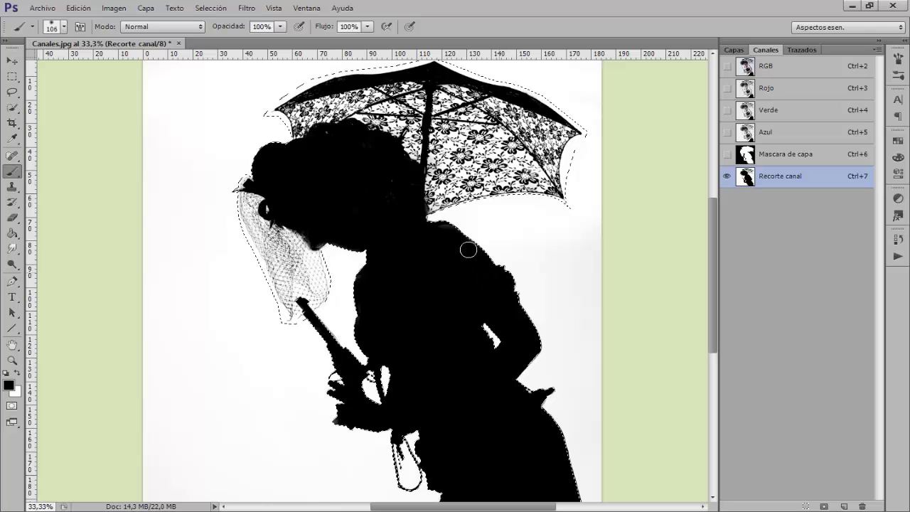
scroll(426, 274, up, 3)
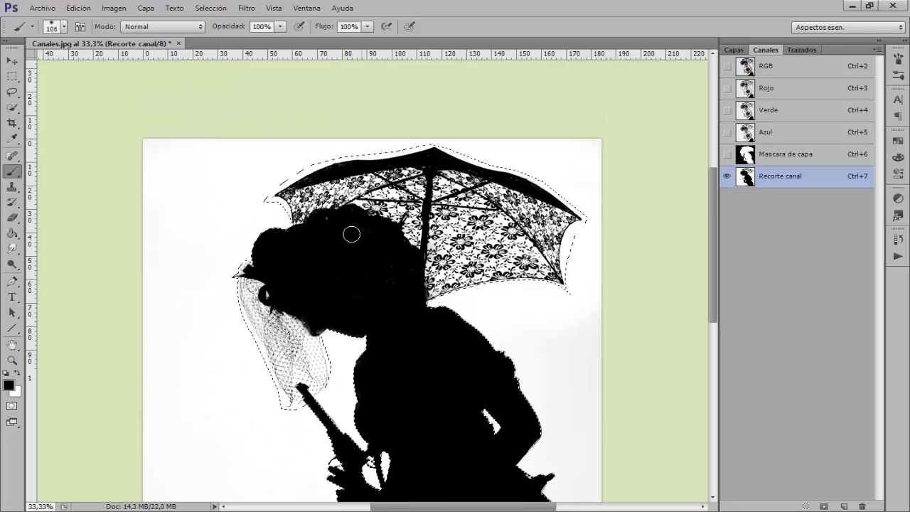
key(ctrl+minus)
key(ctrl+minus)
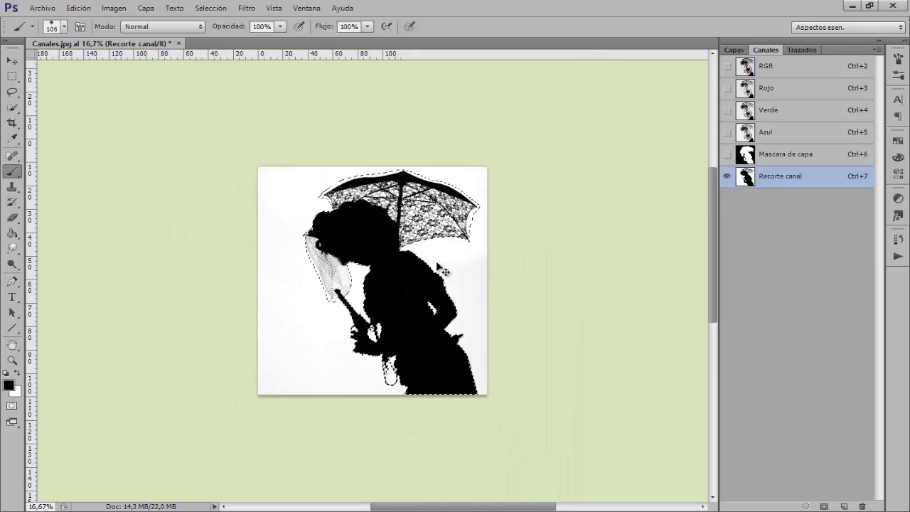
Step: Deselect and invert the Recorte canal channel so the figure turns white on black
key(ctrl+d)
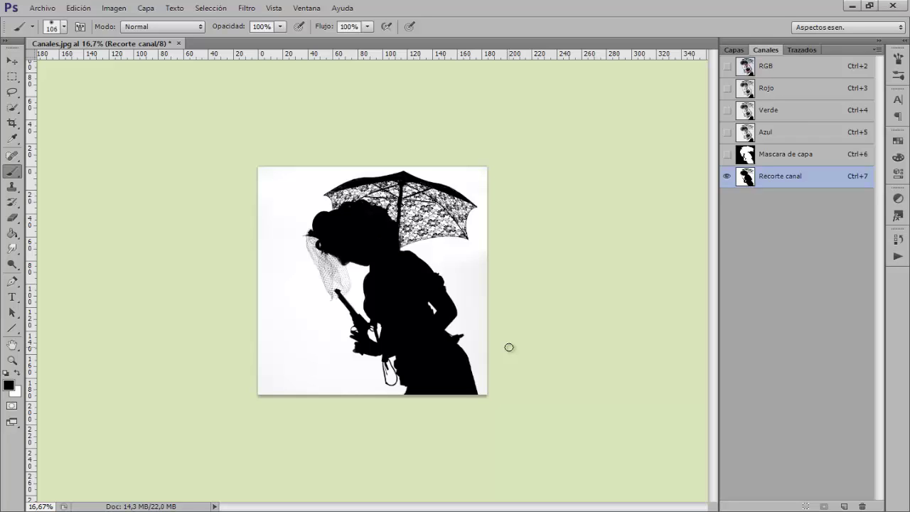
key(ctrl+i)
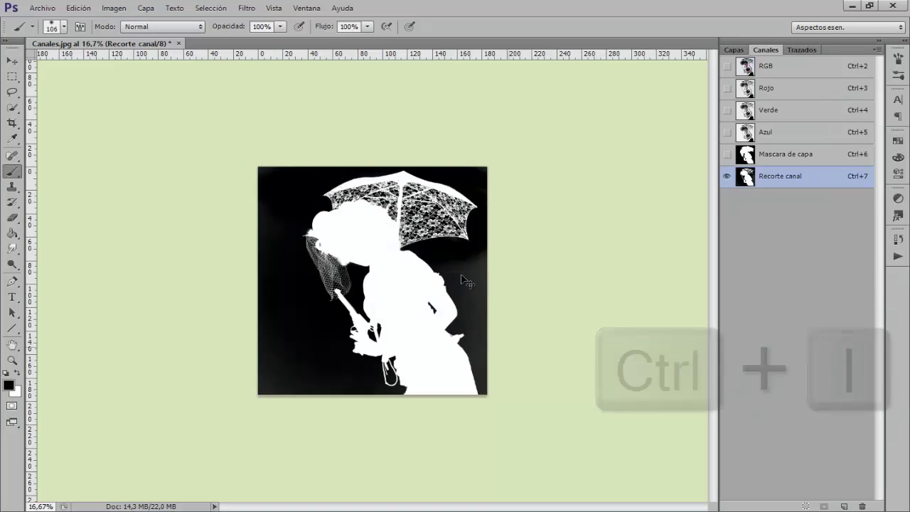
key(ctrl+plus)
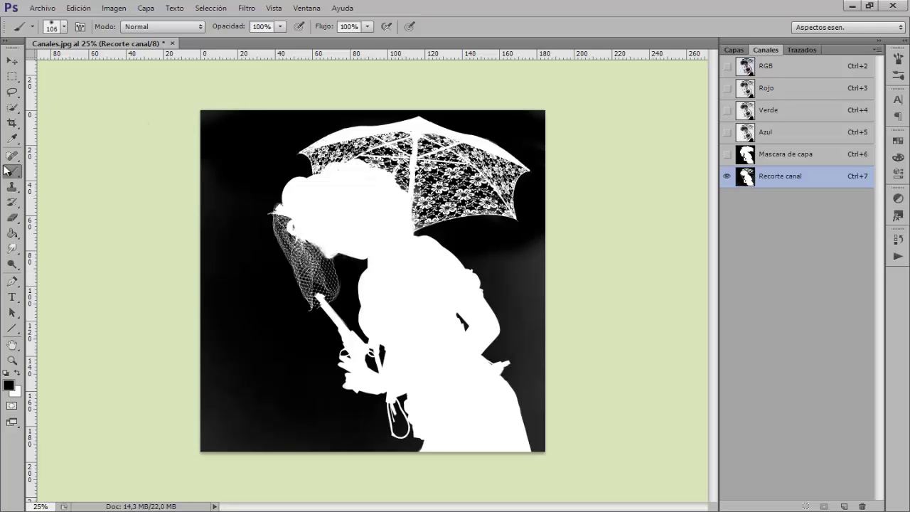
Step: Darken the grey background near the umbrella handle with a 314 px Superponer brush
click(165, 27)
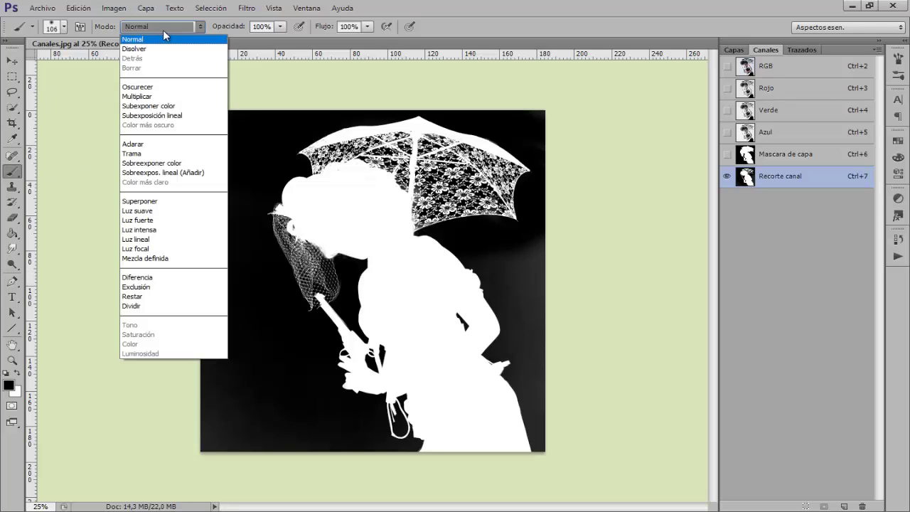
click(164, 200)
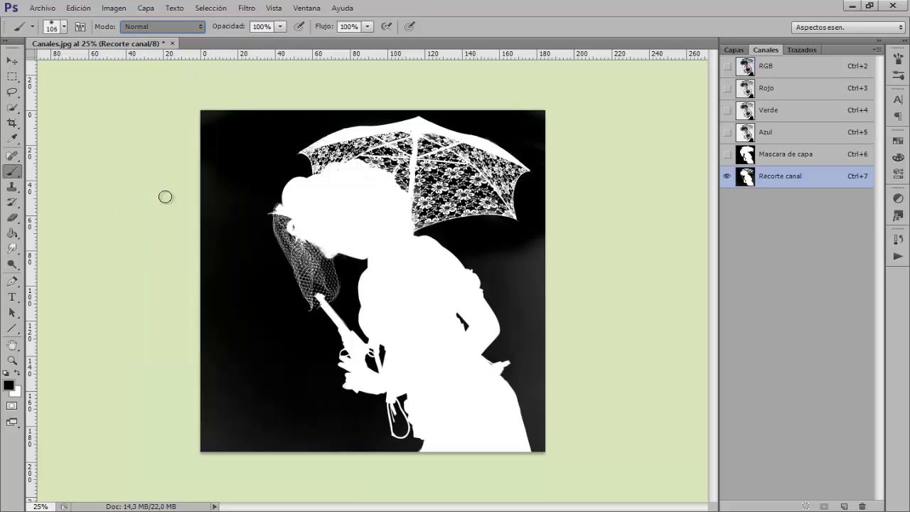
mouse_move(485, 280)
mouse_down()
mouse_move(497, 283)
mouse_move(512, 332)
mouse_move(532, 349)
mouse_move(547, 455)
mouse_up()
drag(362, 431, 377, 438)
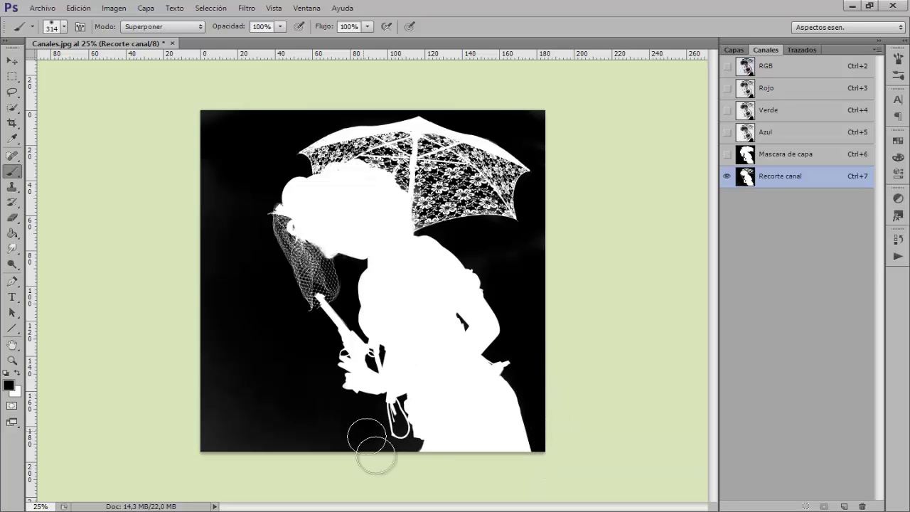
Step: Compare against the Mascara de capa channel, then resume editing Recorte canal alone
click(727, 154)
click(726, 175)
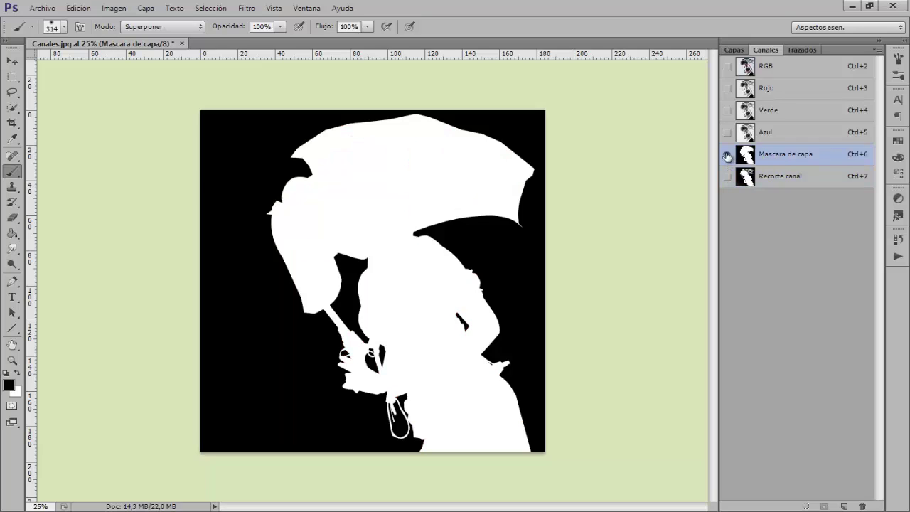
click(727, 176)
click(727, 154)
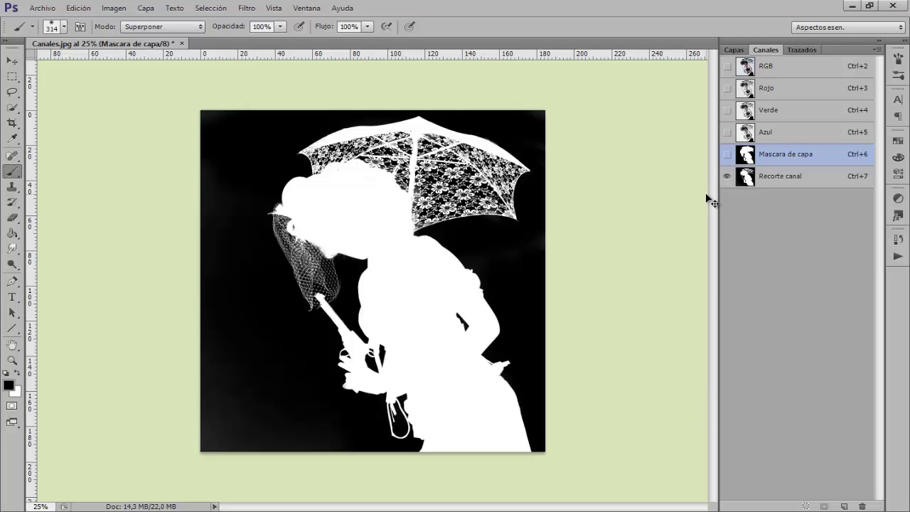
key(ctrl+minus)
click(751, 179)
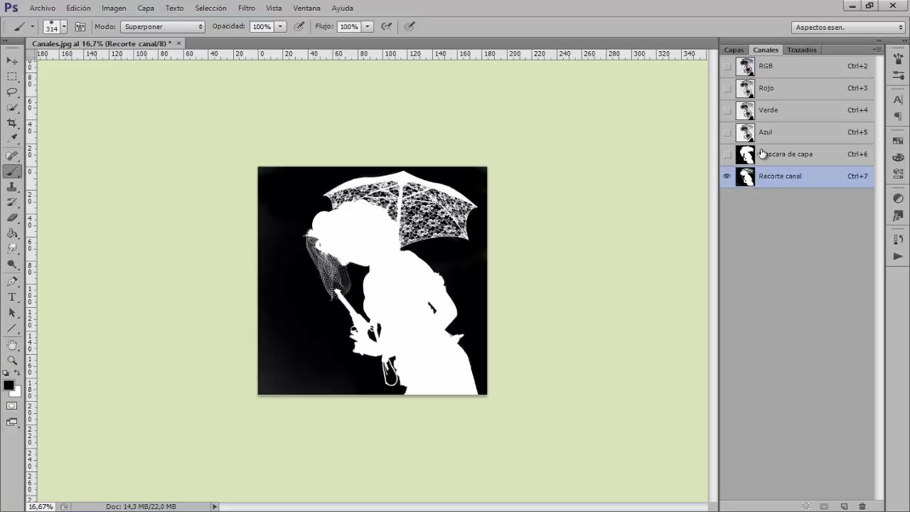
Step: Return to the RGB composite, briefly previewing the Recorte canal overlay before hiding it
click(770, 69)
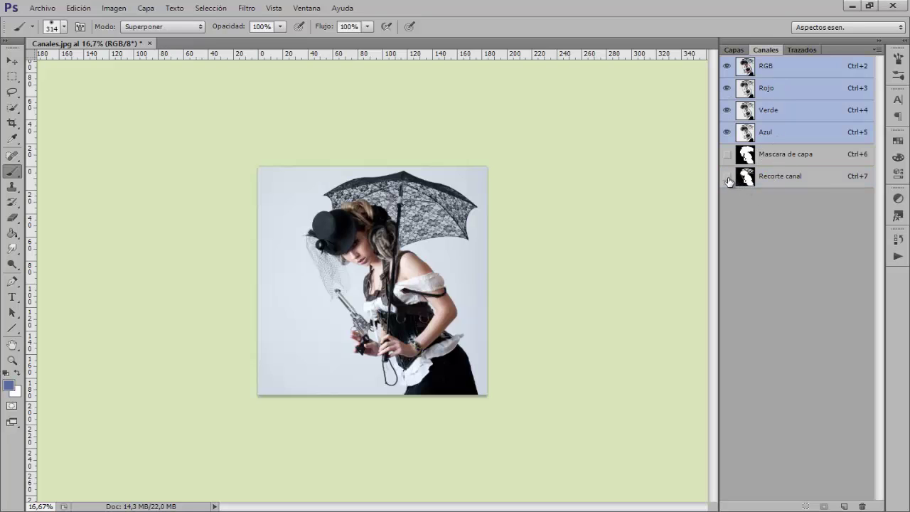
click(726, 177)
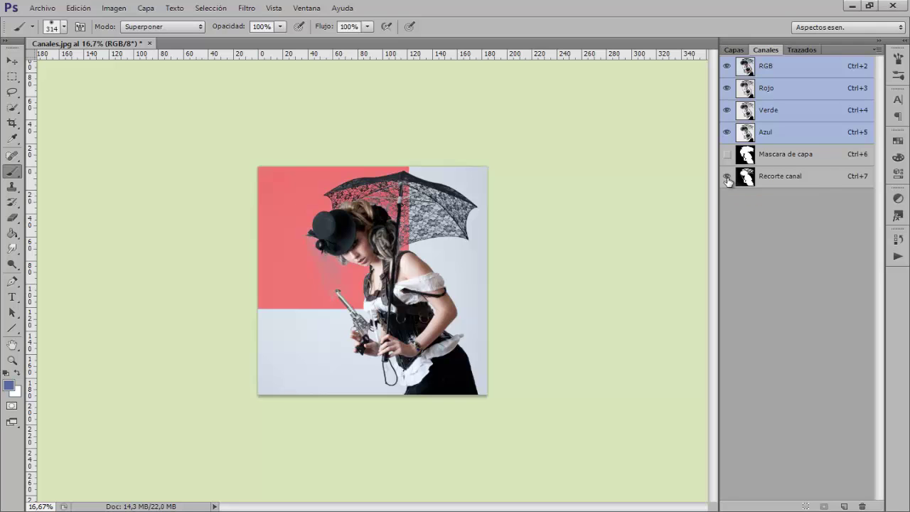
key(ctrl+plus)
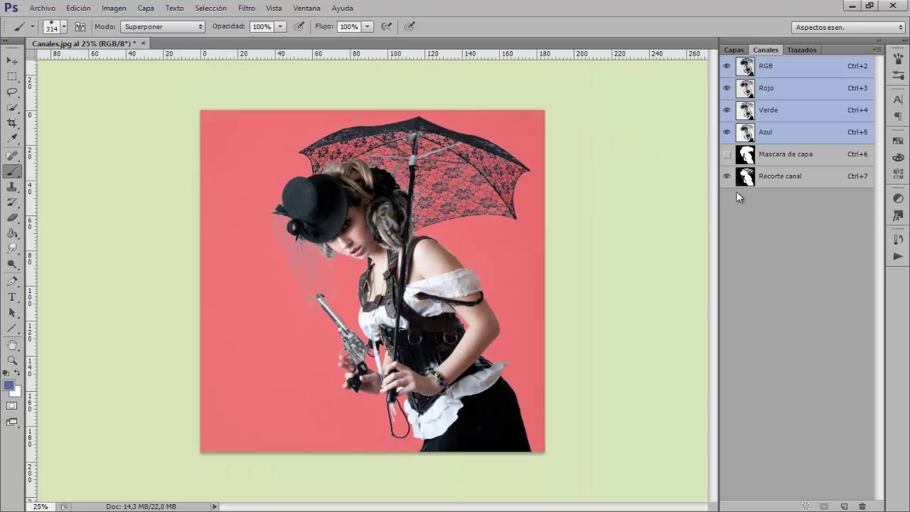
click(727, 177)
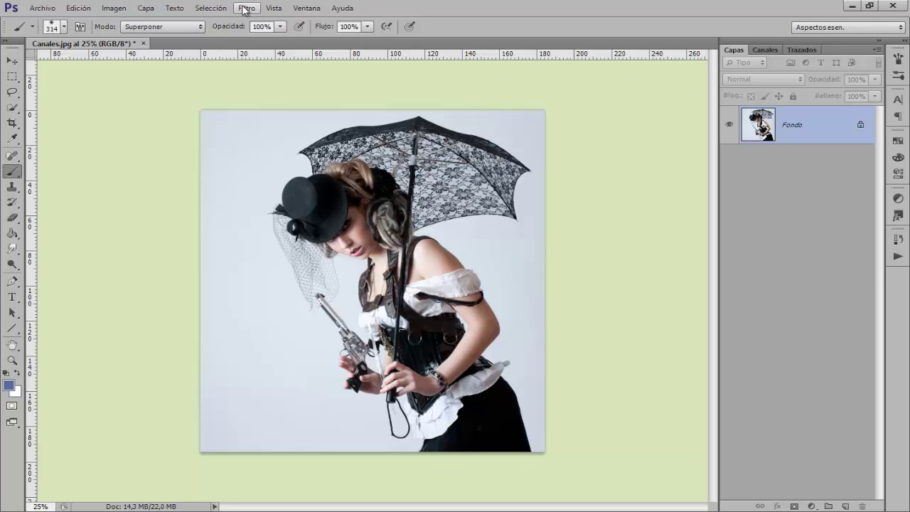
Step: Load Recorte canal via Cargar selección and turn it into a layer mask on Capa 0
click(210, 8)
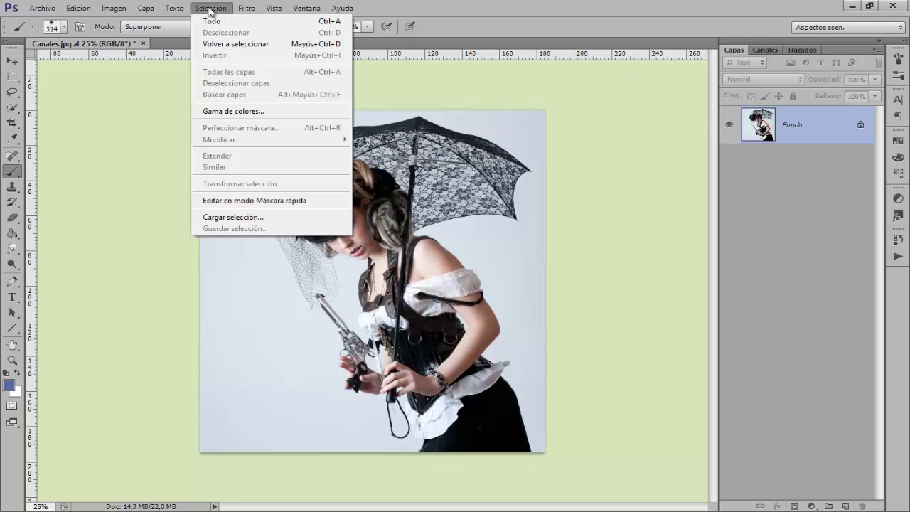
click(235, 217)
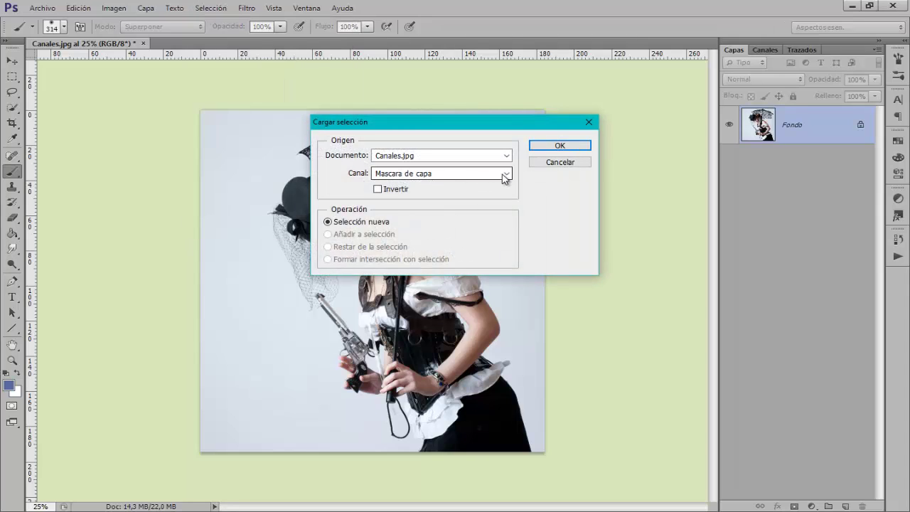
click(509, 176)
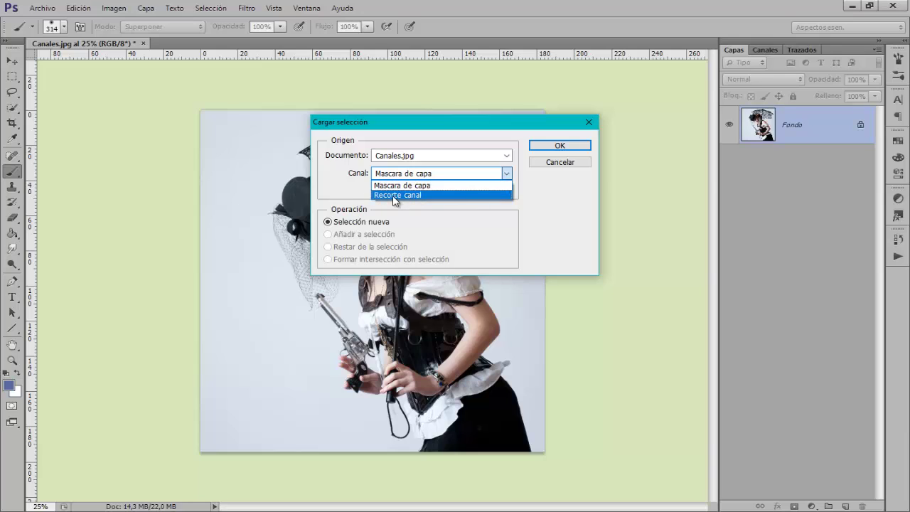
click(400, 196)
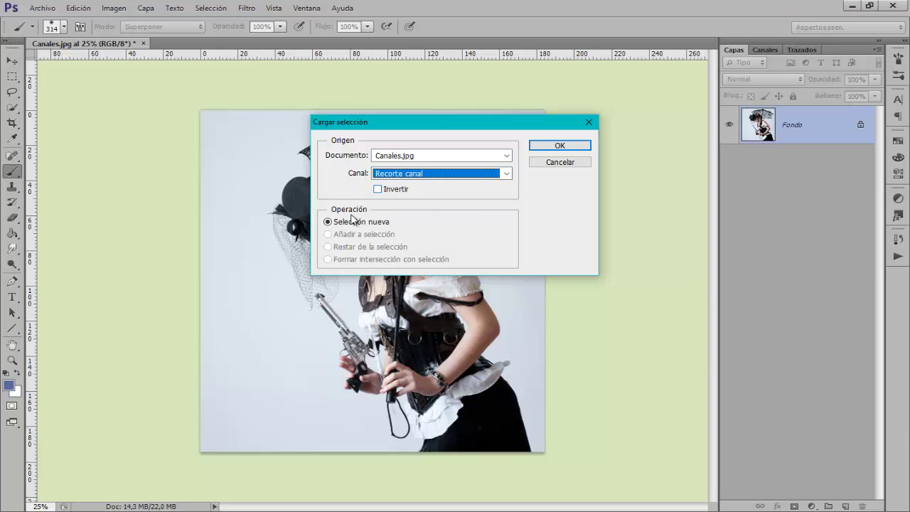
key(Return)
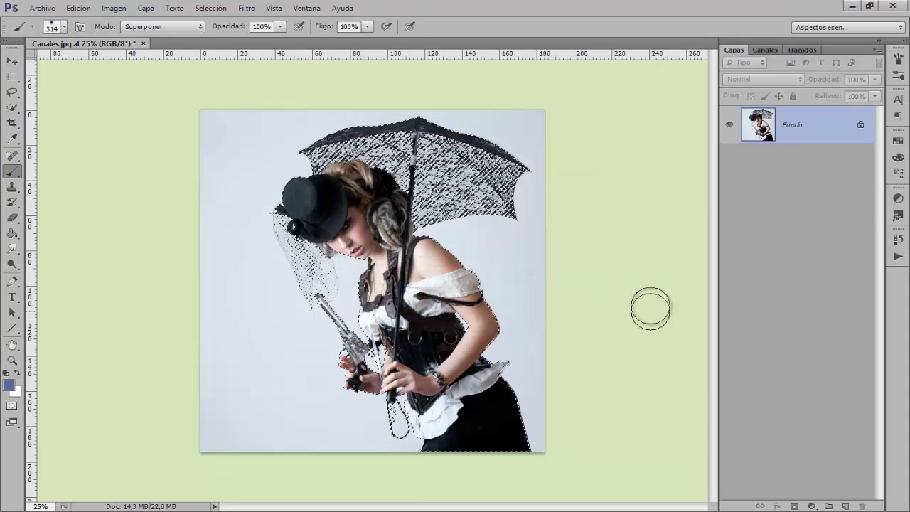
click(794, 506)
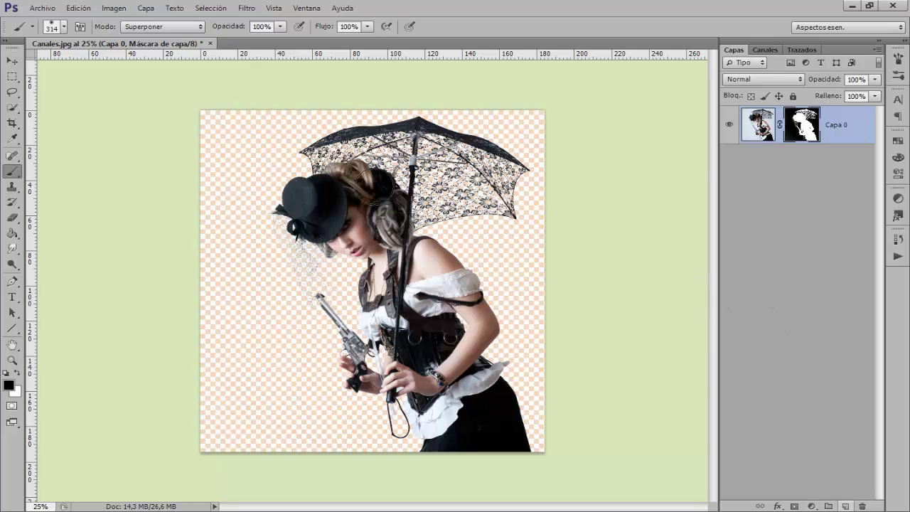
Step: Place Cielo.jpg scaled to fill the canvas beneath Capa 0, then add a Color uniforme fill layer
click(42, 7)
click(73, 202)
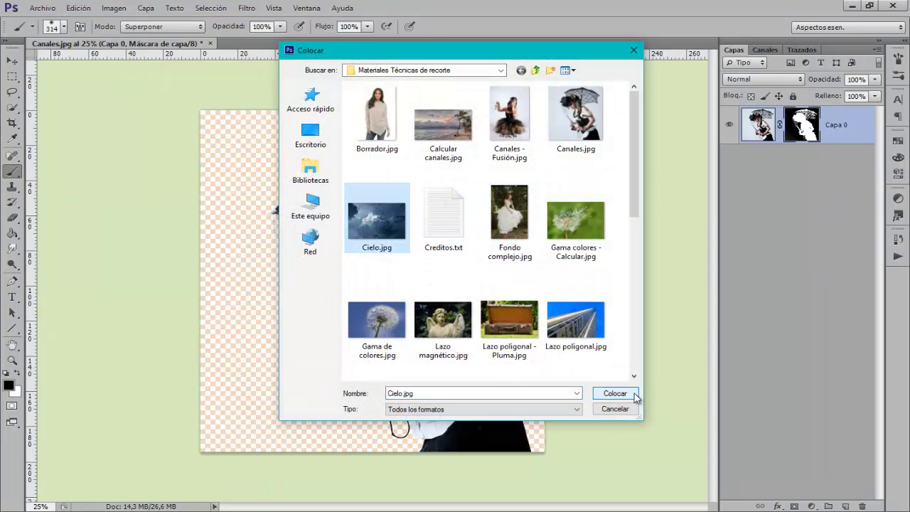
click(616, 394)
drag(556, 159, 639, 86)
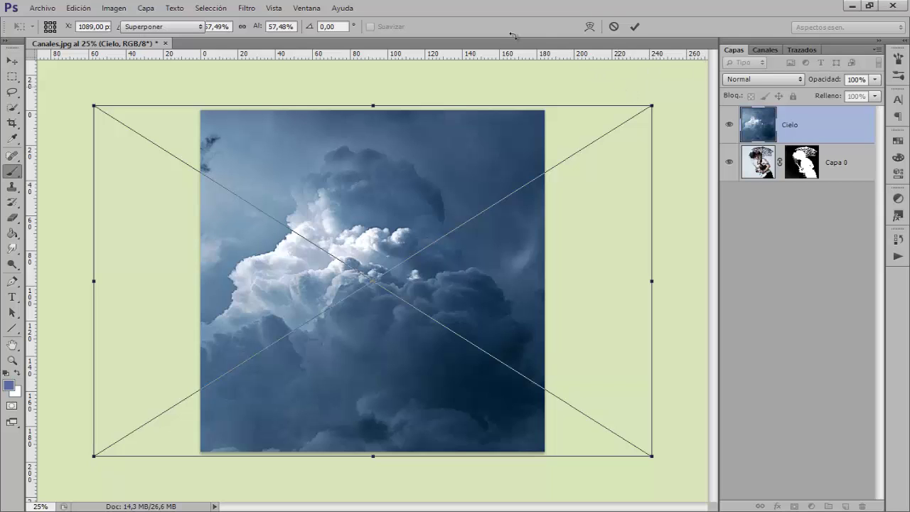
key(Return)
drag(803, 135, 803, 178)
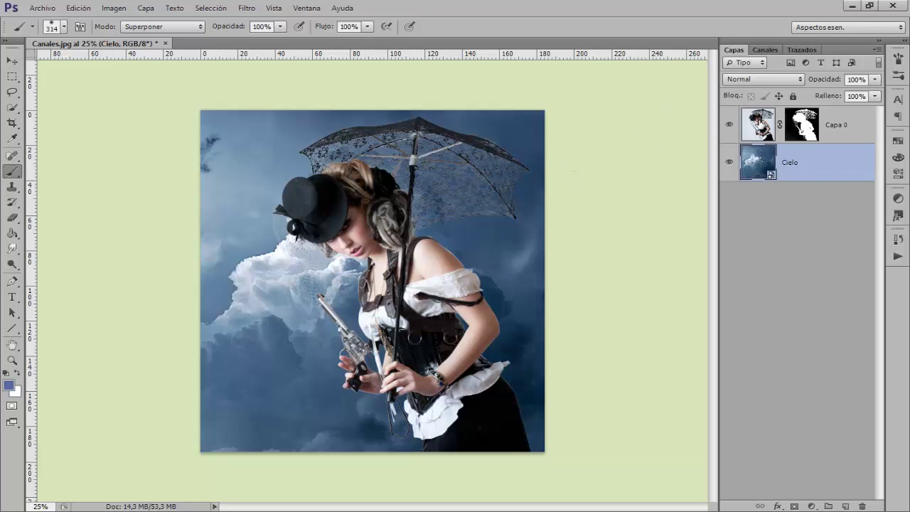
click(811, 506)
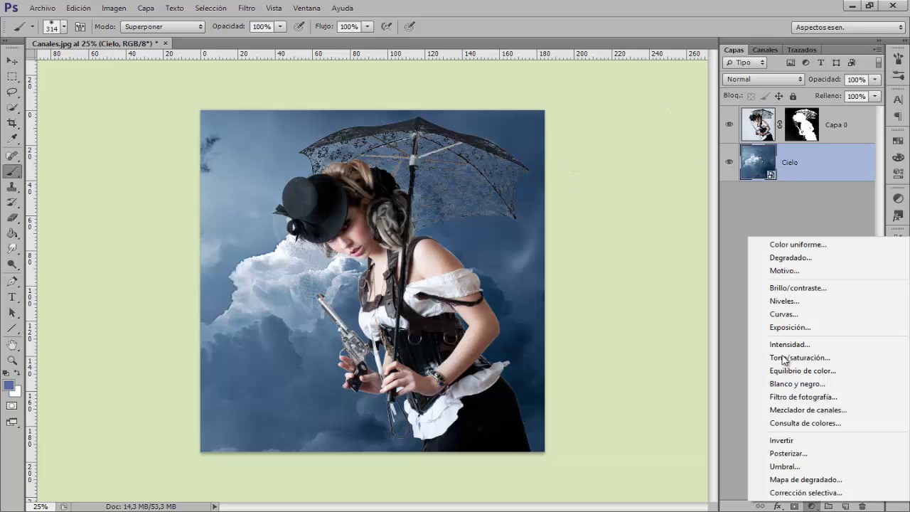
click(777, 244)
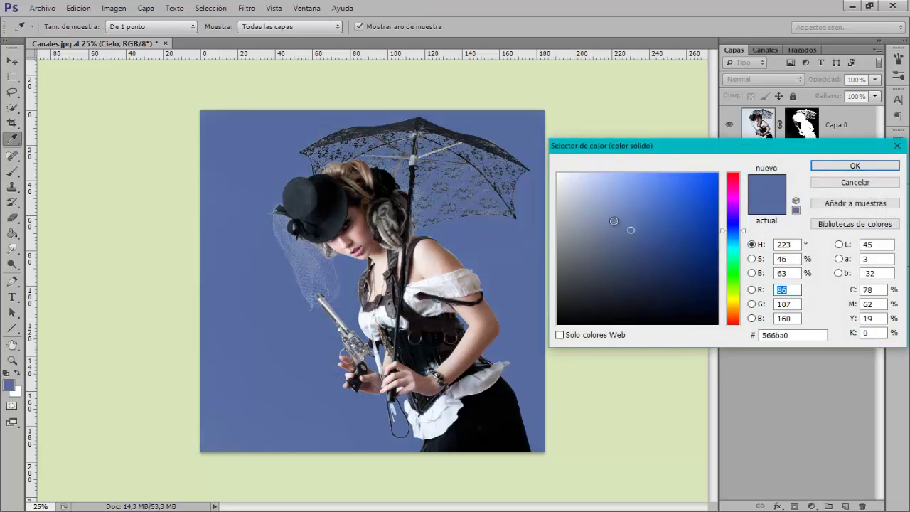
Step: Try several blues in the Color Picker, then settle on green 5b945c for the fill layer
click(682, 244)
click(673, 265)
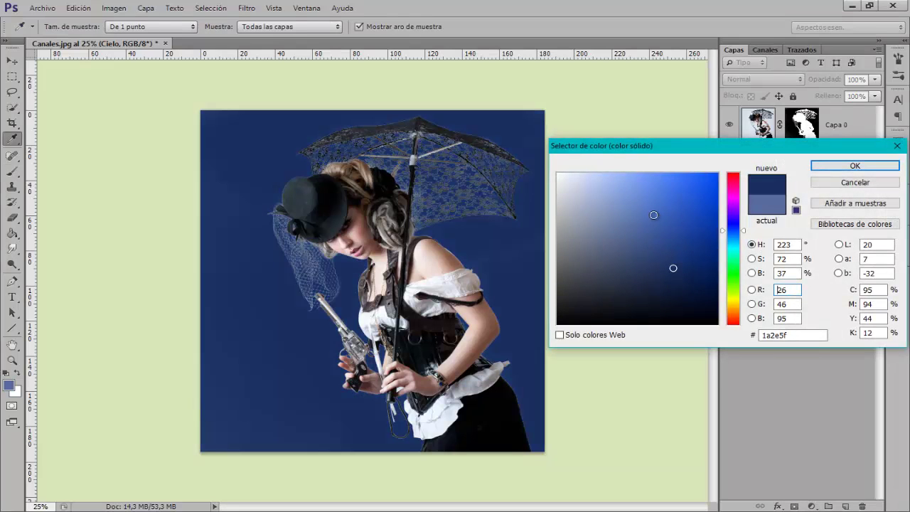
click(653, 213)
click(692, 216)
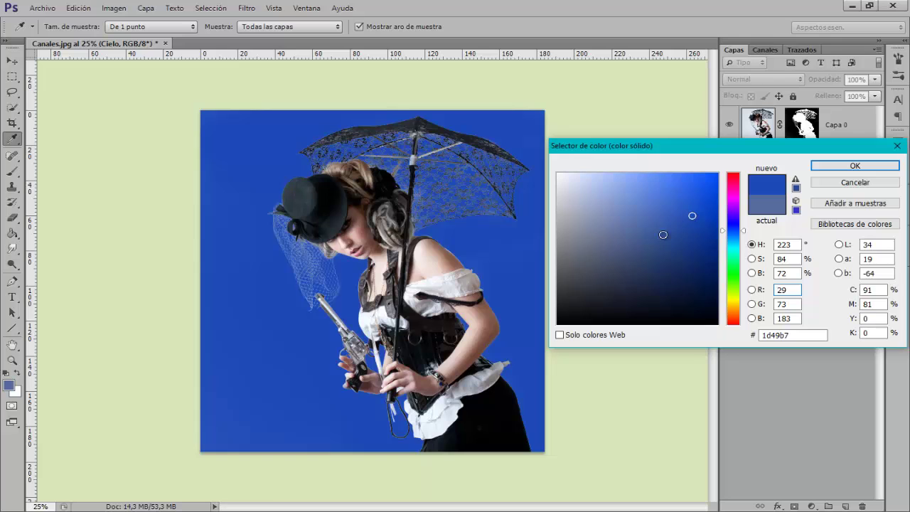
click(613, 239)
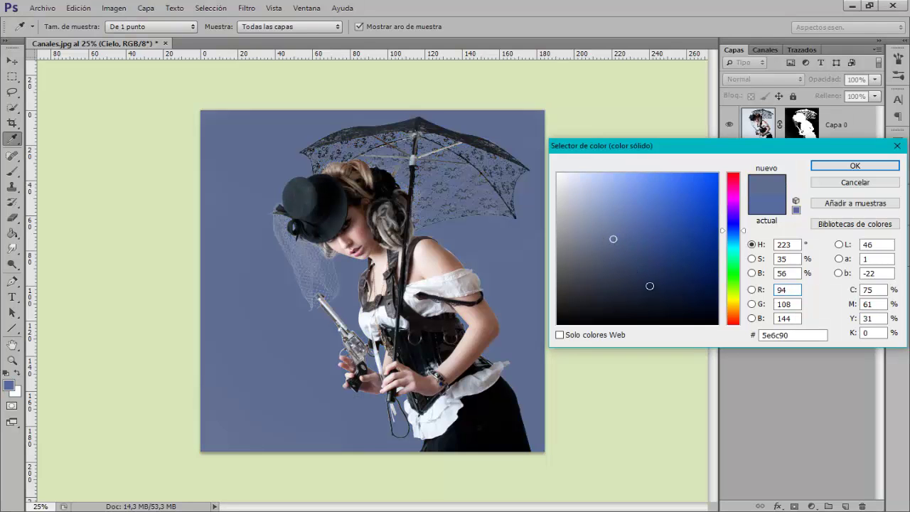
click(666, 287)
click(623, 287)
click(619, 236)
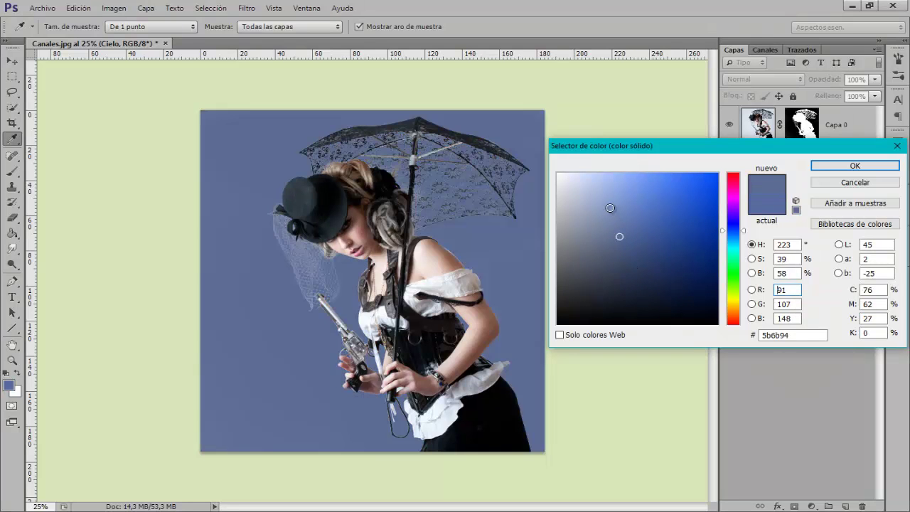
click(734, 250)
click(734, 274)
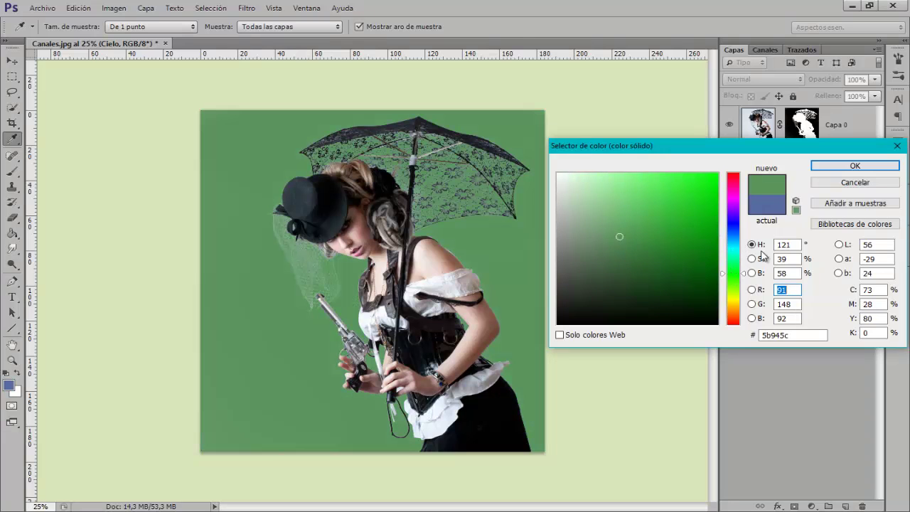
click(853, 165)
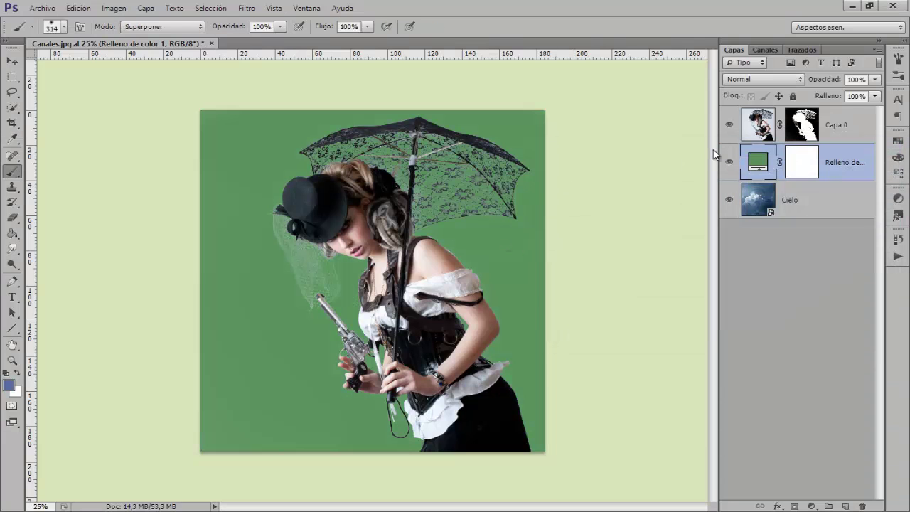
Step: Zoom to 50% and scroll over the cut-out to inspect its edges against the green fill
key(ctrl+plus)
scroll(533, 234, up, 2)
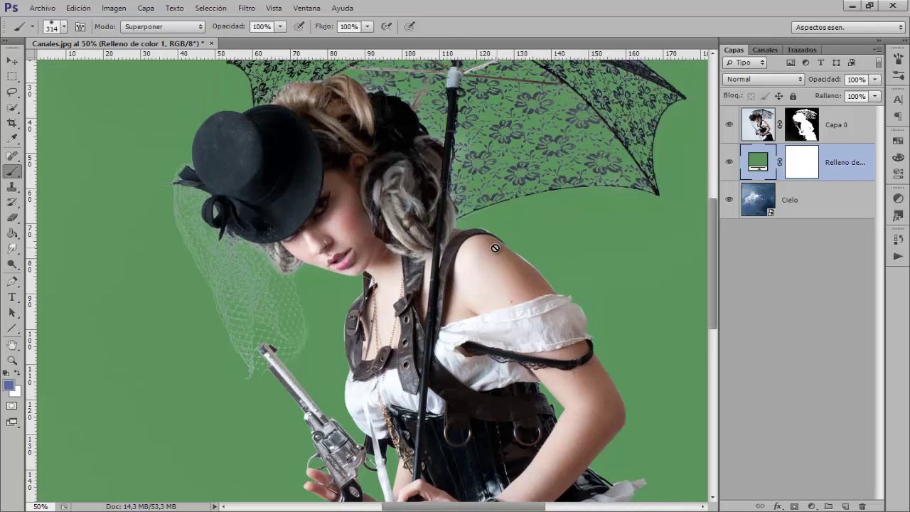
scroll(533, 234, up, 2)
scroll(533, 234, up, 1)
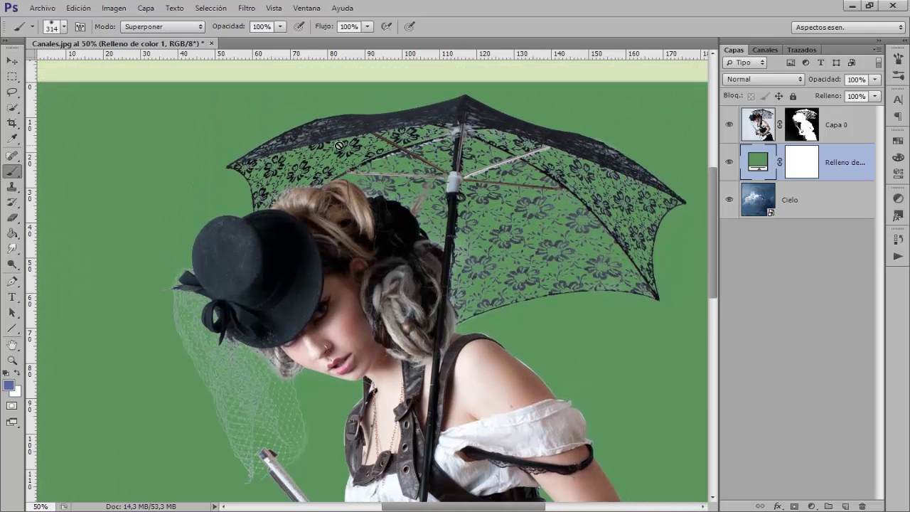
scroll(230, 341, down, 1)
scroll(229, 342, down, 1)
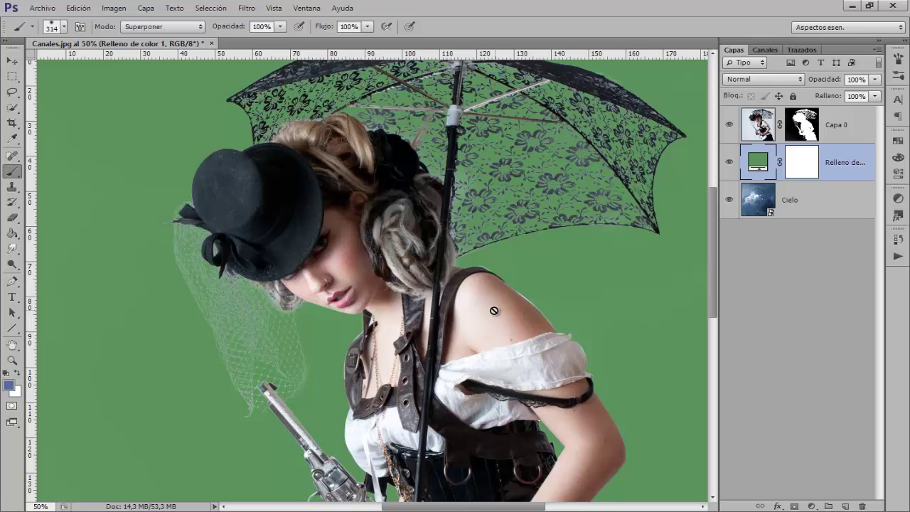
Step: Scroll around the veil, pick the Lasso tool and make Capa 0 the active layer
scroll(494, 311, up, 2)
scroll(492, 312, up, 1)
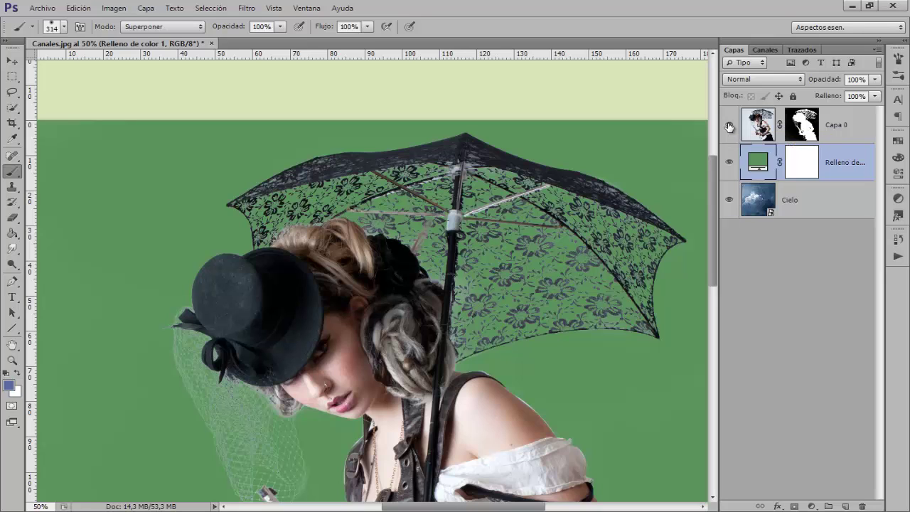
scroll(286, 398, down, 1)
scroll(284, 369, down, 2)
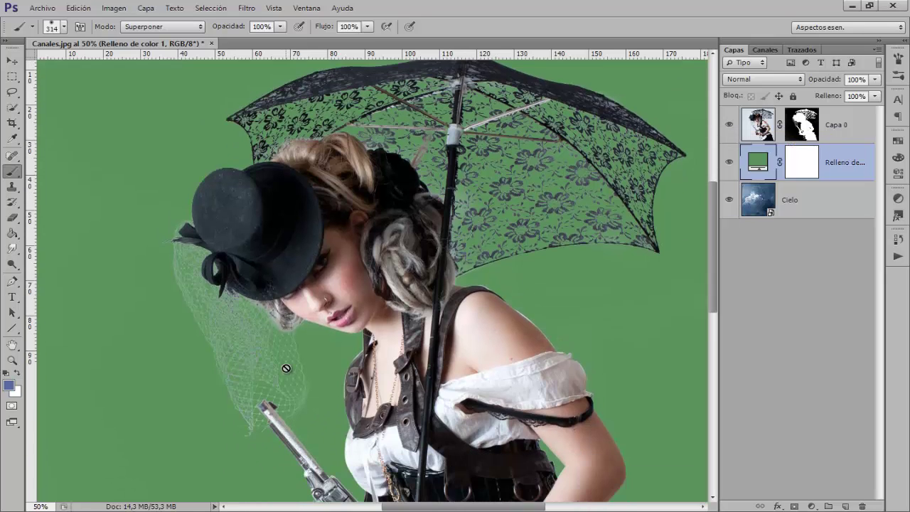
scroll(188, 204, down, 2)
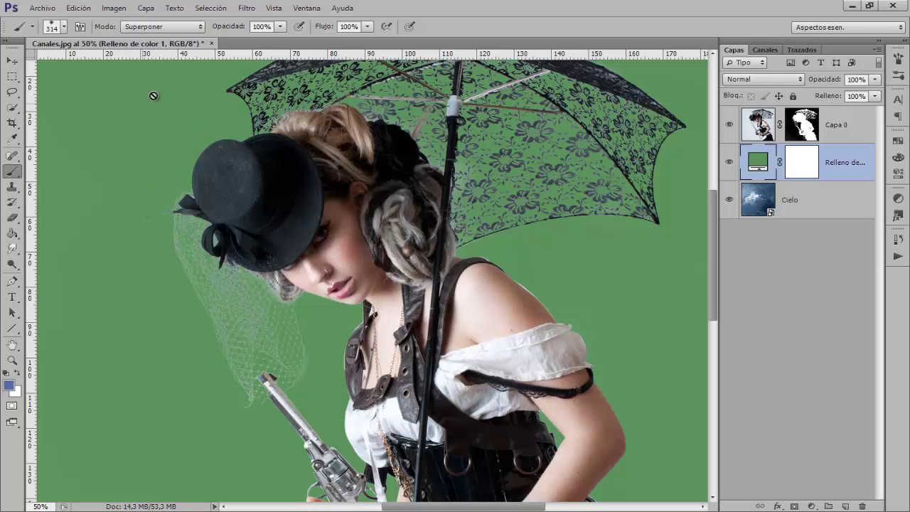
click(13, 91)
click(753, 118)
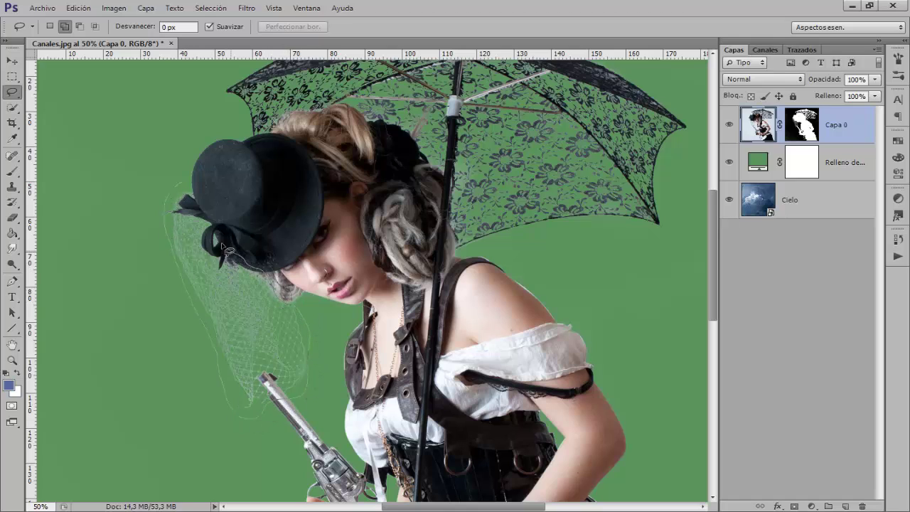
Step: Lasso the veil, duplicate Capa 0 as Capa 0 copia, then deselect
drag(221, 248, 169, 207)
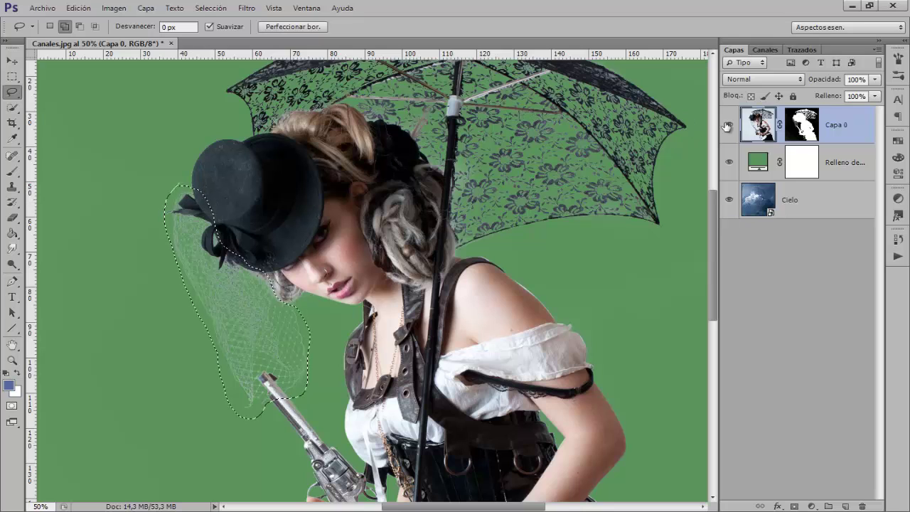
mouse_move(833, 129)
mouse_down()
mouse_move(897, 490)
mouse_move(847, 506)
mouse_up()
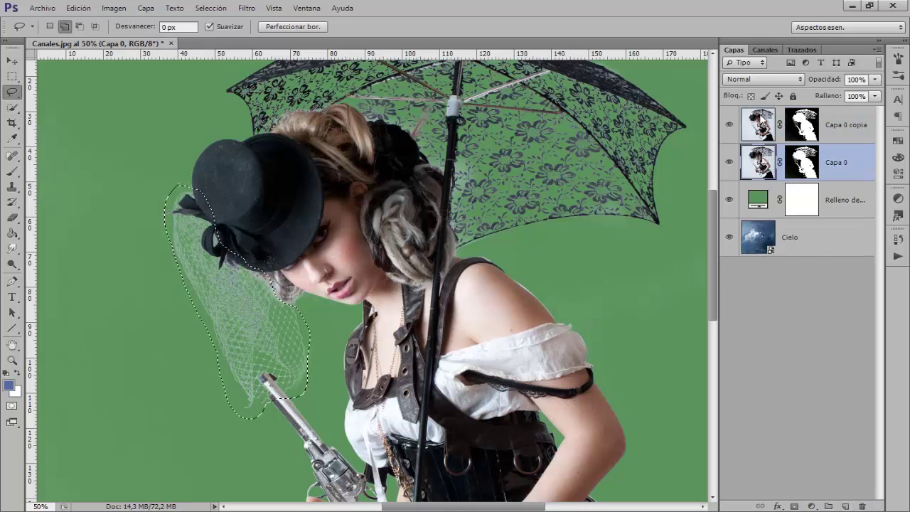
key(ctrl+d)
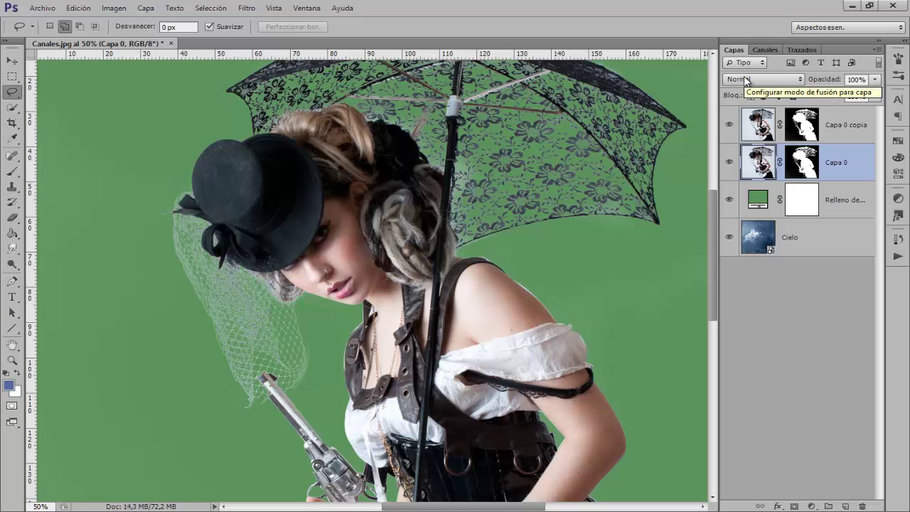
Step: Set Capa 0 to Multiplicar blending and target Capa 0 copia's layer mask
click(745, 79)
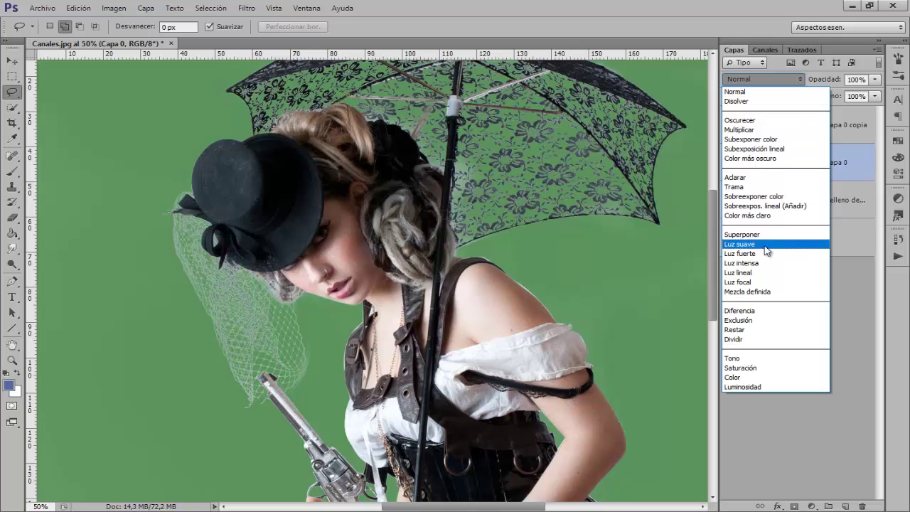
click(743, 130)
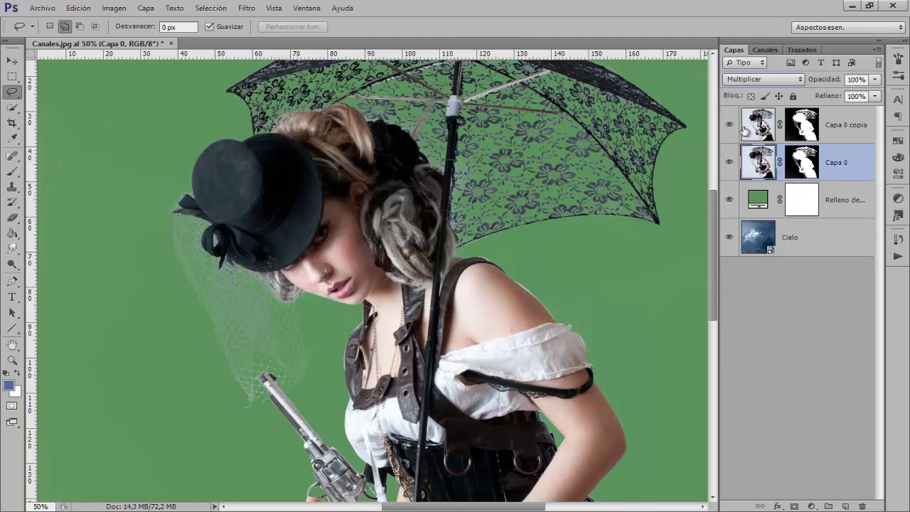
click(810, 129)
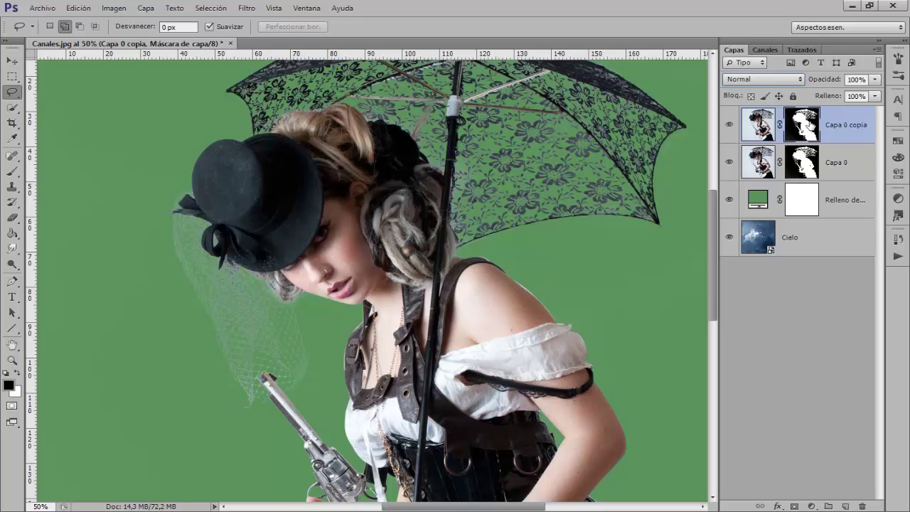
Step: Paint the veil out of Capa 0 copia's mask with a 116 px black brush
click(12, 171)
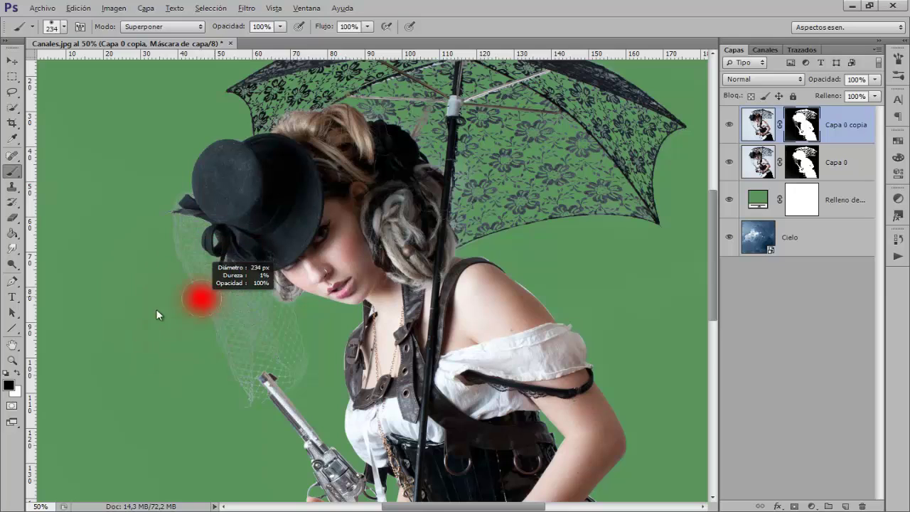
drag(207, 297, 151, 311)
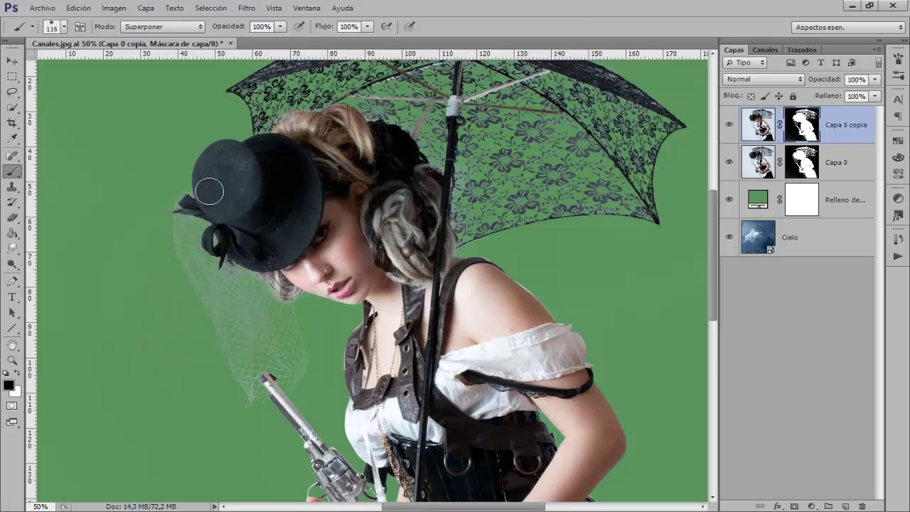
mouse_move(203, 187)
mouse_down()
mouse_move(193, 278)
mouse_move(219, 298)
mouse_move(226, 283)
mouse_move(240, 287)
mouse_move(244, 278)
mouse_move(266, 291)
mouse_move(227, 346)
mouse_move(249, 406)
mouse_move(243, 393)
mouse_move(301, 347)
mouse_move(289, 332)
mouse_move(291, 346)
mouse_move(237, 356)
mouse_move(242, 403)
mouse_up()
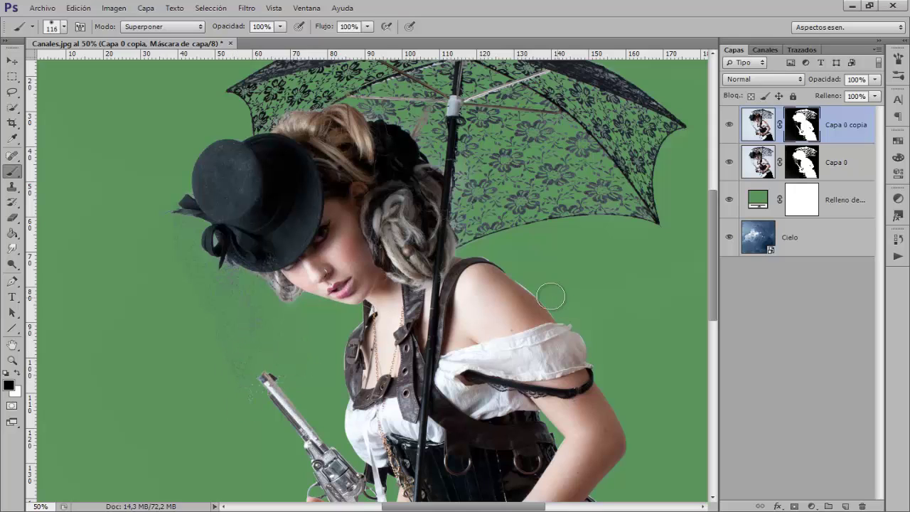
Step: Return Capa 0 copia to pixel editing and zoom to 50% to review
key(h)
drag(550, 294, 551, 312)
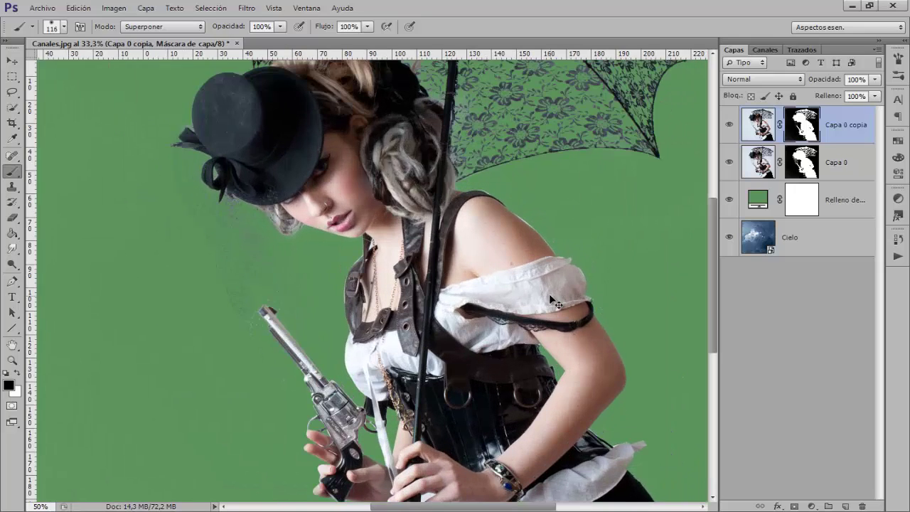
click(757, 125)
key(ctrl+minus)
key(ctrl+minus)
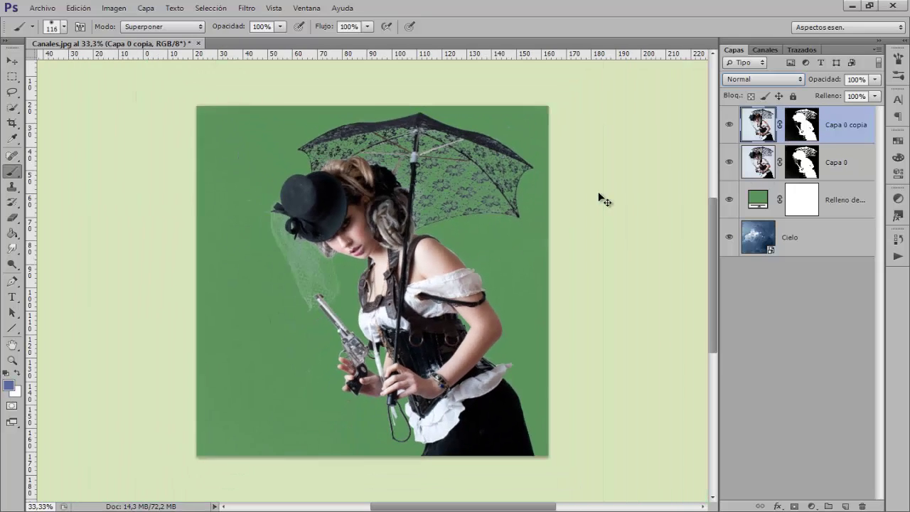
key(ctrl+plus)
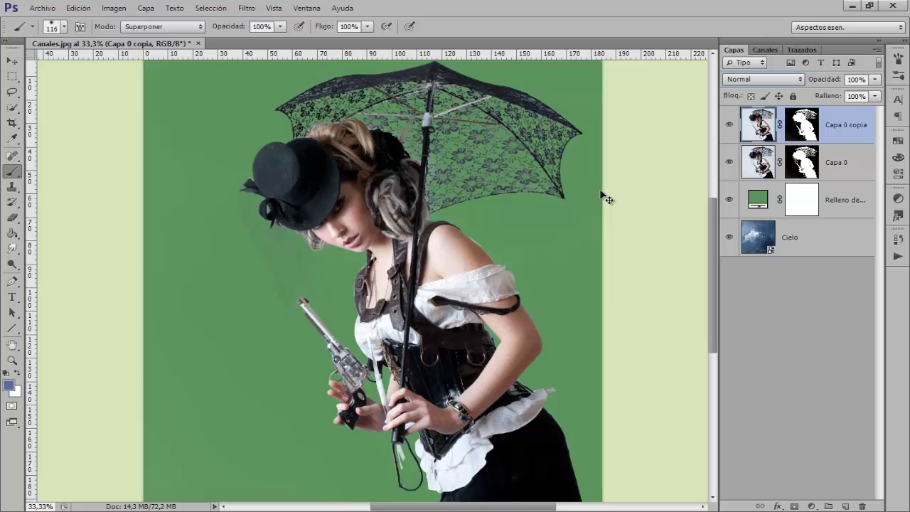
key(ctrl+plus)
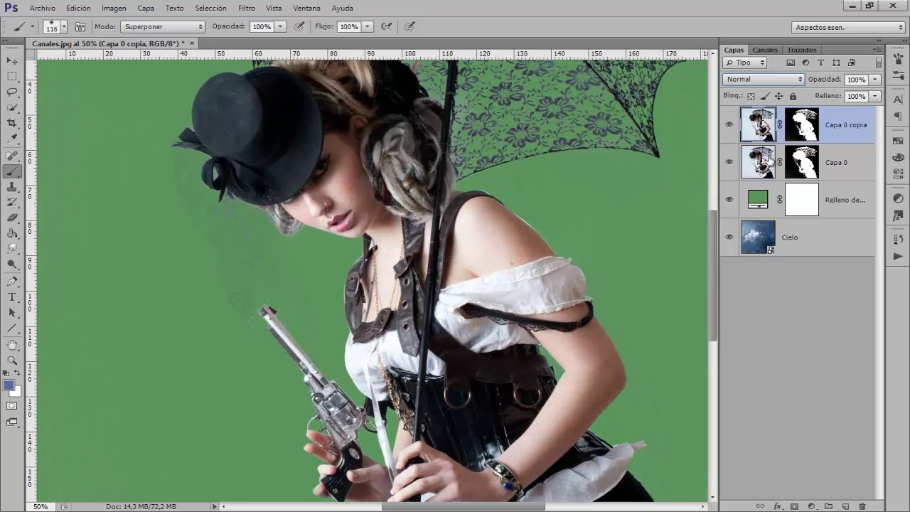
Step: Set Capa 0 to Subexponer color, toggling Capa 0 copia off and on to compare
click(770, 160)
click(762, 81)
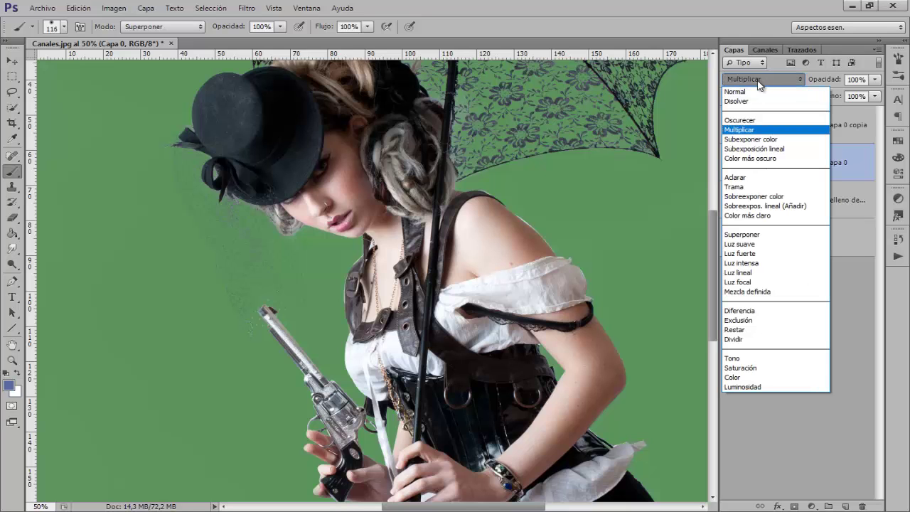
click(754, 140)
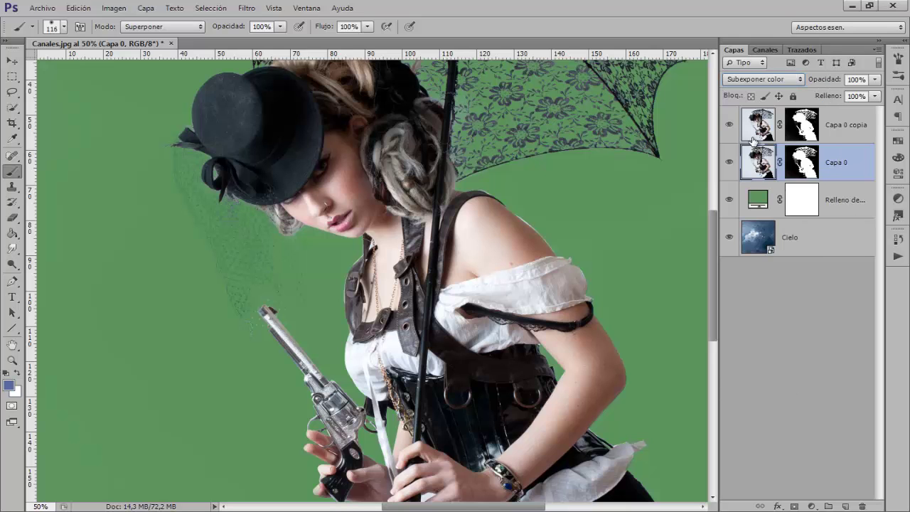
key(ctrl+minus)
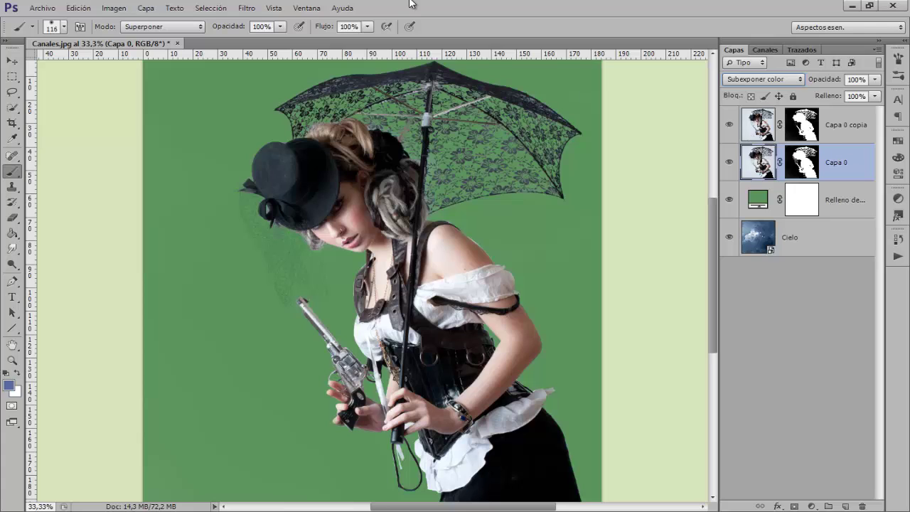
click(729, 125)
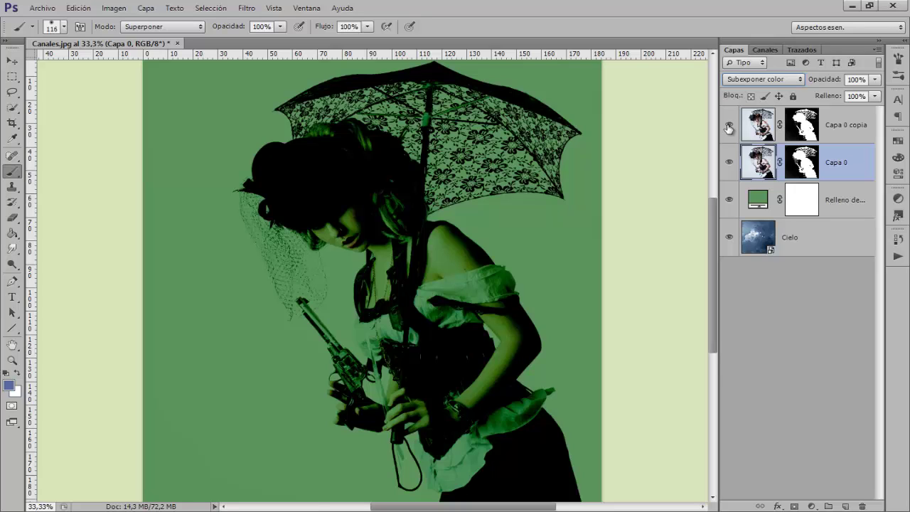
click(729, 126)
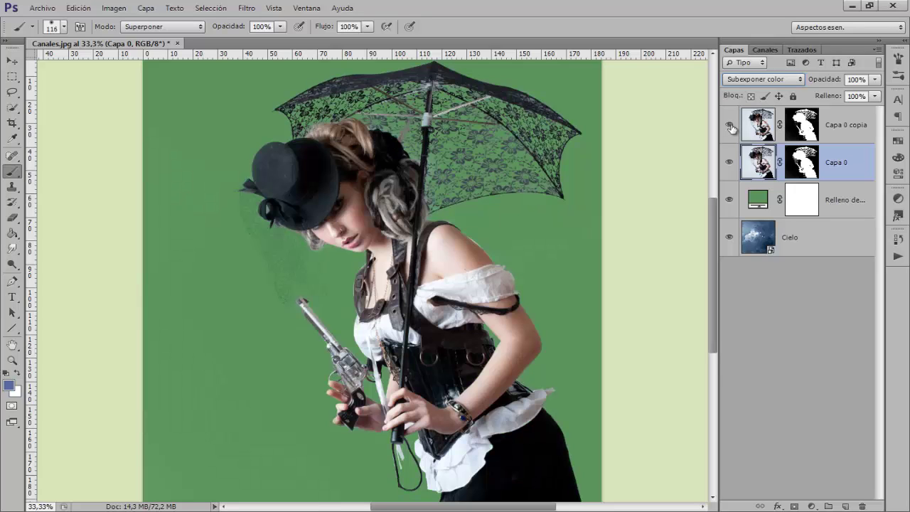
key(ctrl+minus)
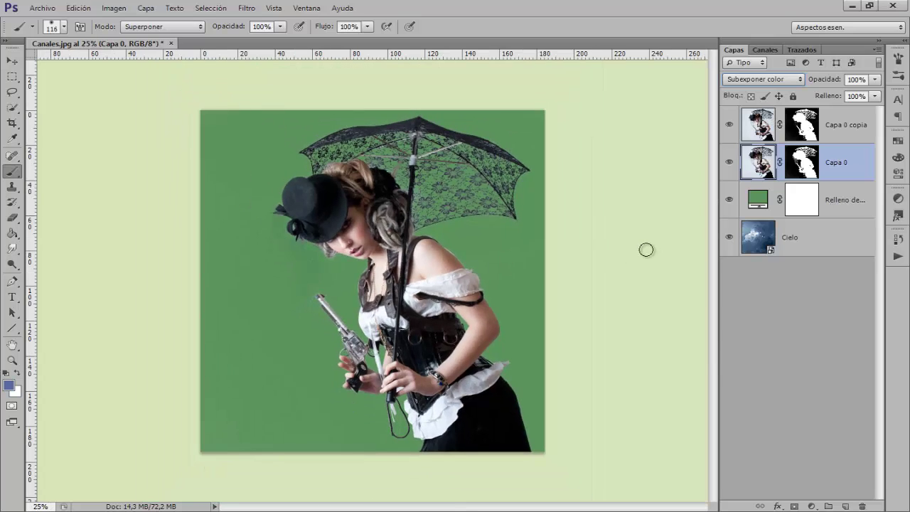
Step: Hide the Relleno de color 1 green fill to reveal the cloudy sky
click(729, 200)
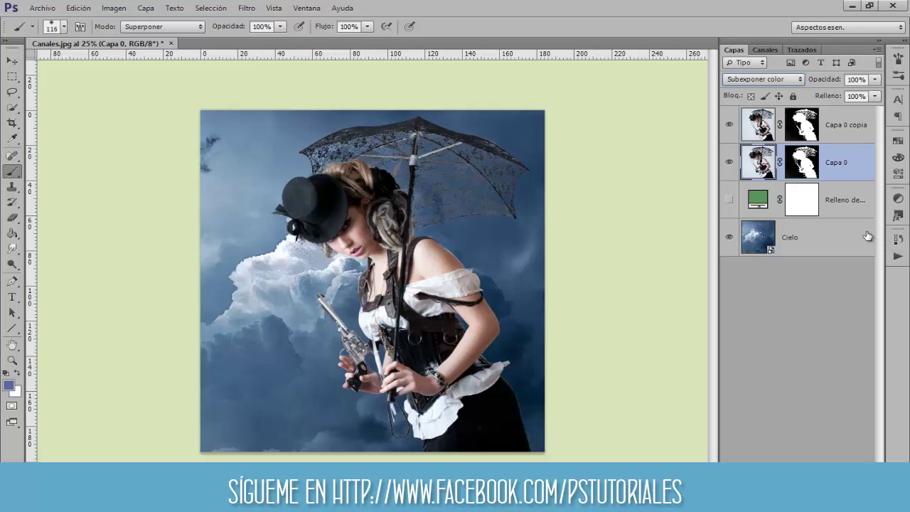